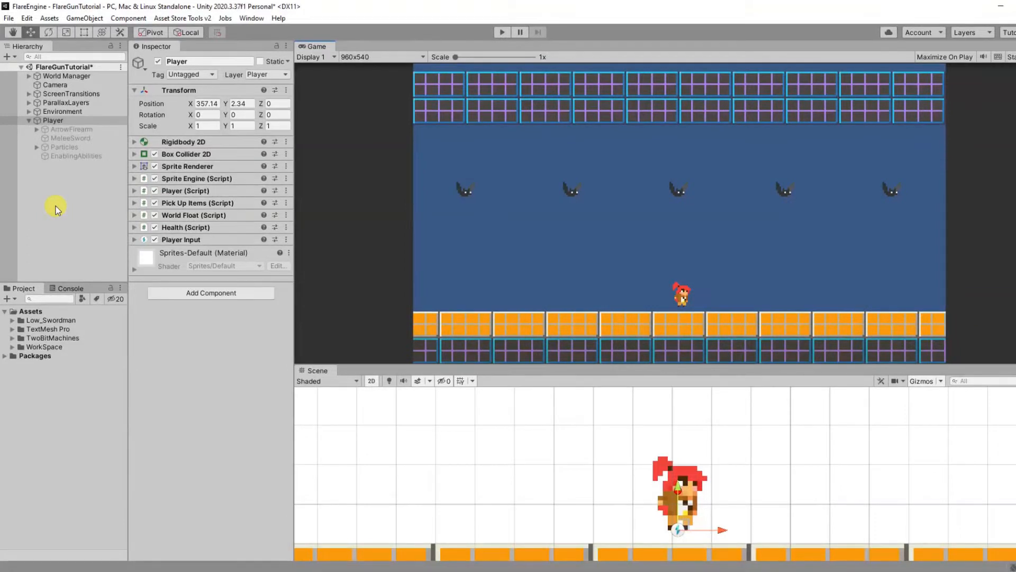
Step: Create an empty child object under Player and name it Rifle
right_click(60, 122)
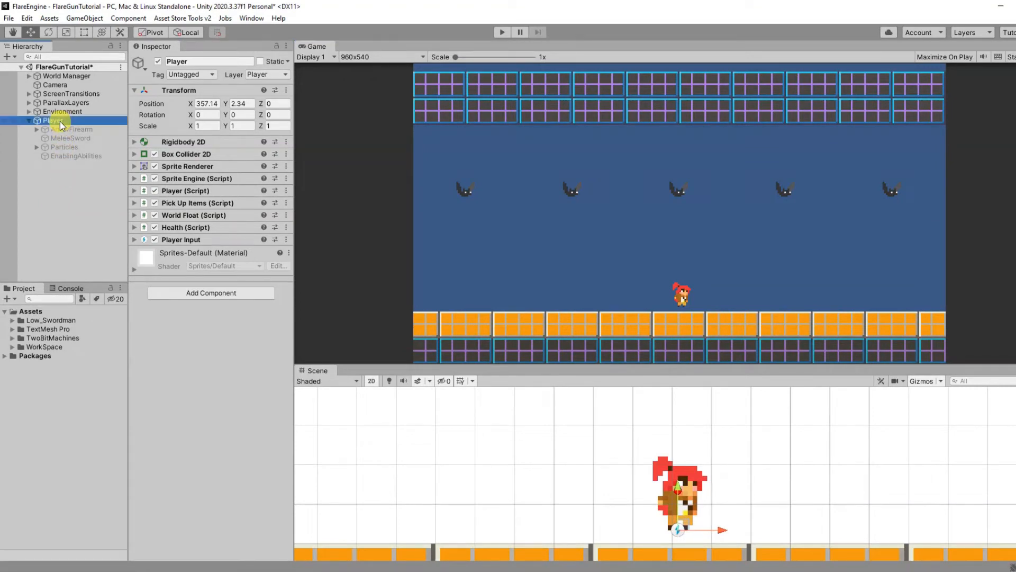
click(111, 259)
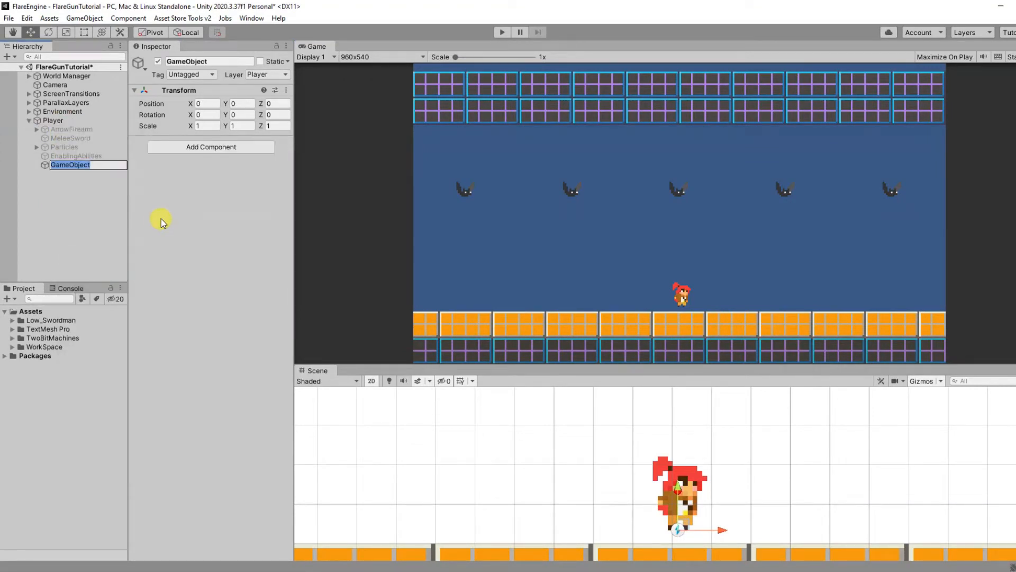
text(Rifle)
key(Return)
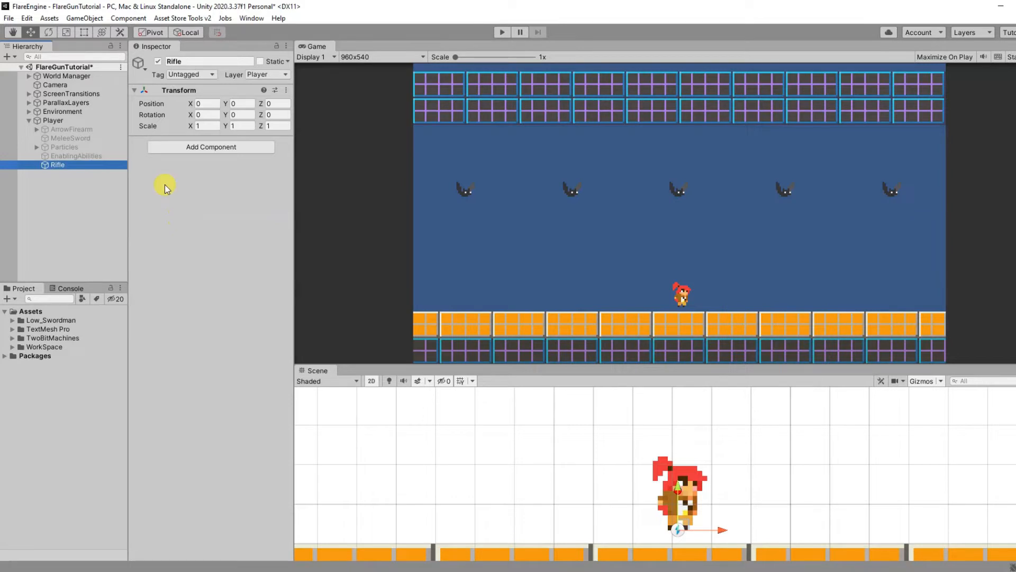
Step: Add a Firearm component and a Sprite Renderer component to the Rifle object
click(198, 150)
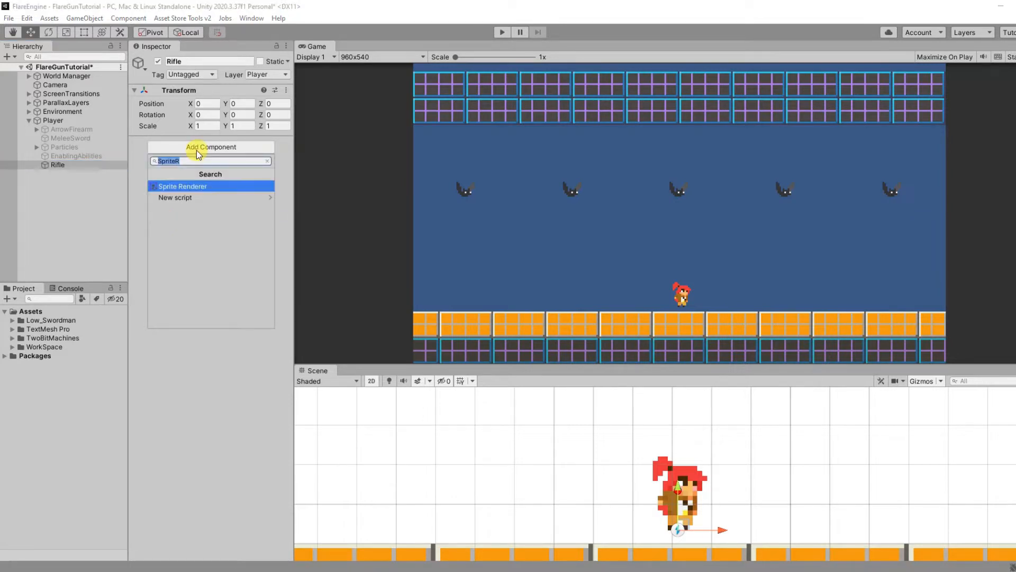
text(Fire)
key(Return)
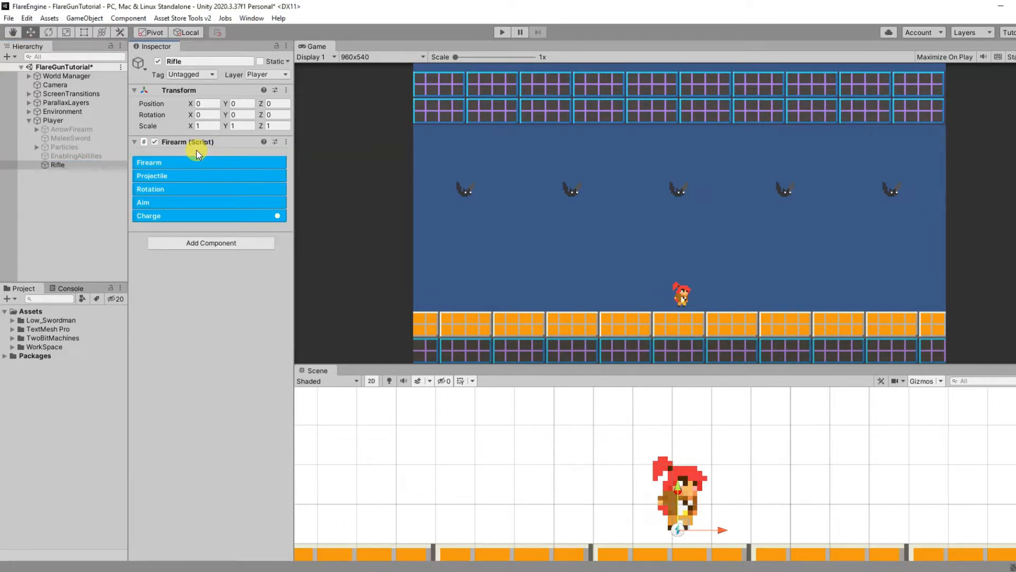
click(219, 244)
text(S)
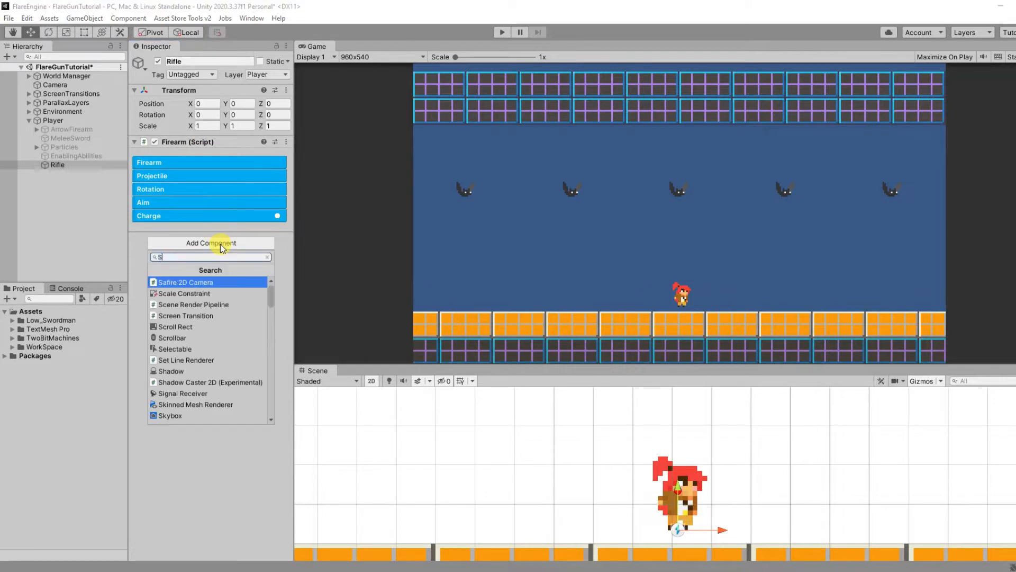
text(priteR)
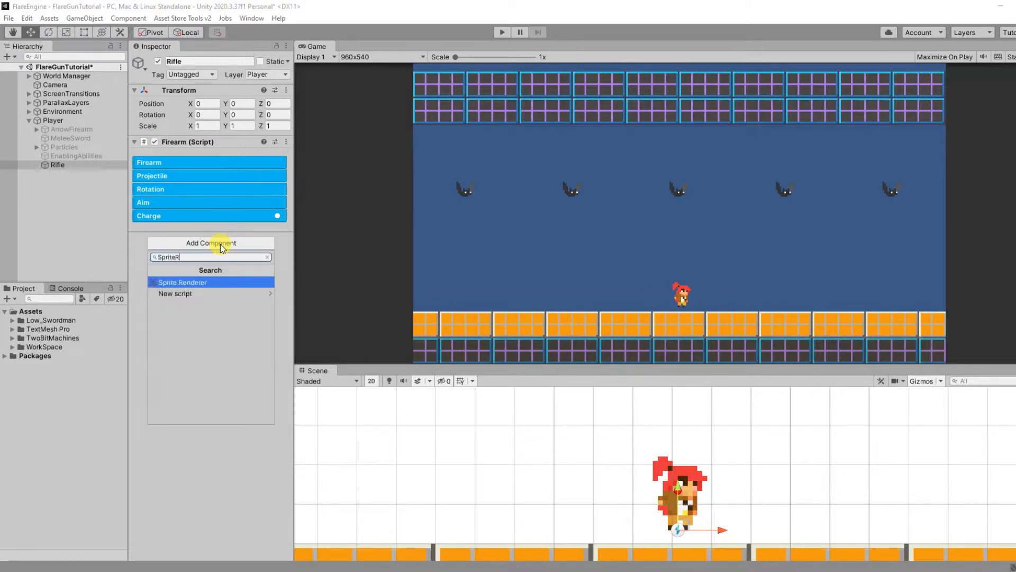
key(Return)
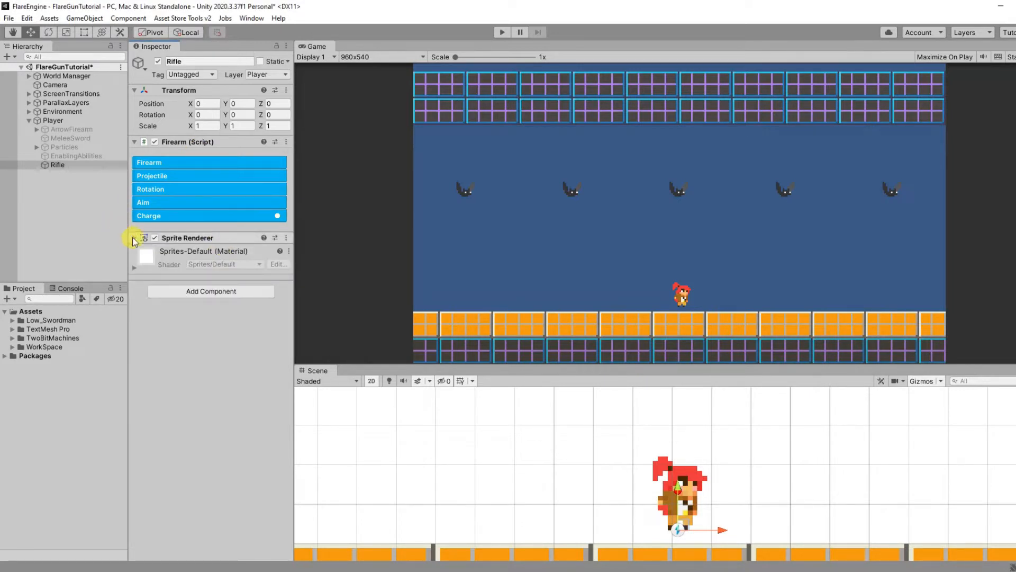
Step: Assign the Rifle sprite to the Rifle object's Sprite Renderer
click(135, 237)
click(287, 251)
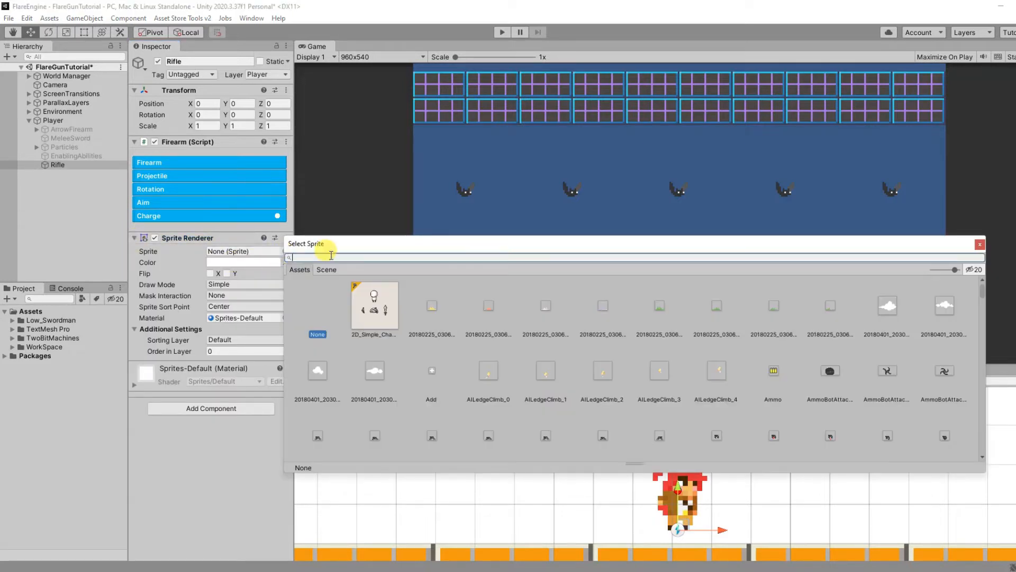
text(Rifle)
double_click(370, 302)
Step: Tint the rifle sprite red (FF2828) and set its Order in Layer to 2
click(243, 262)
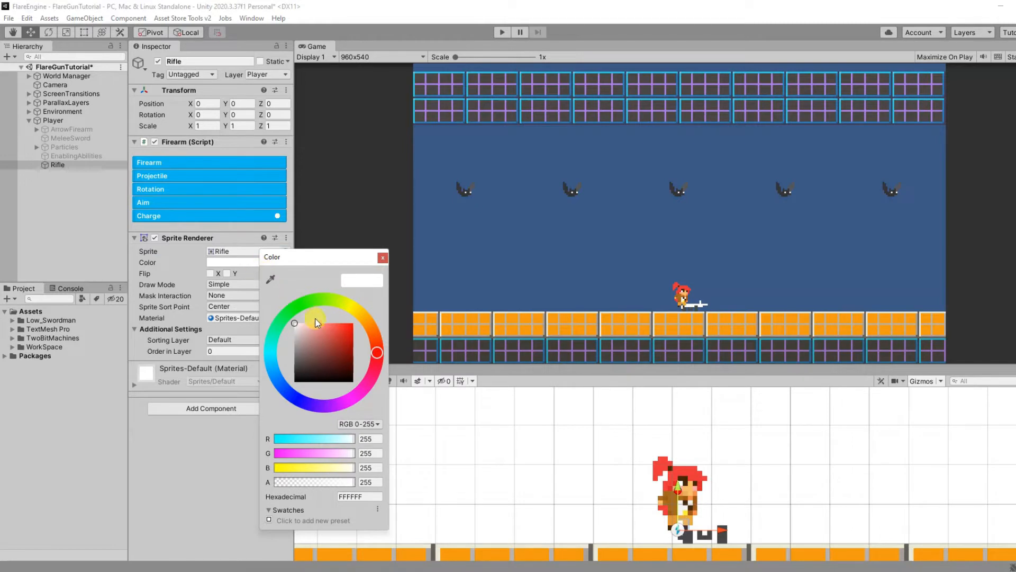
click(345, 322)
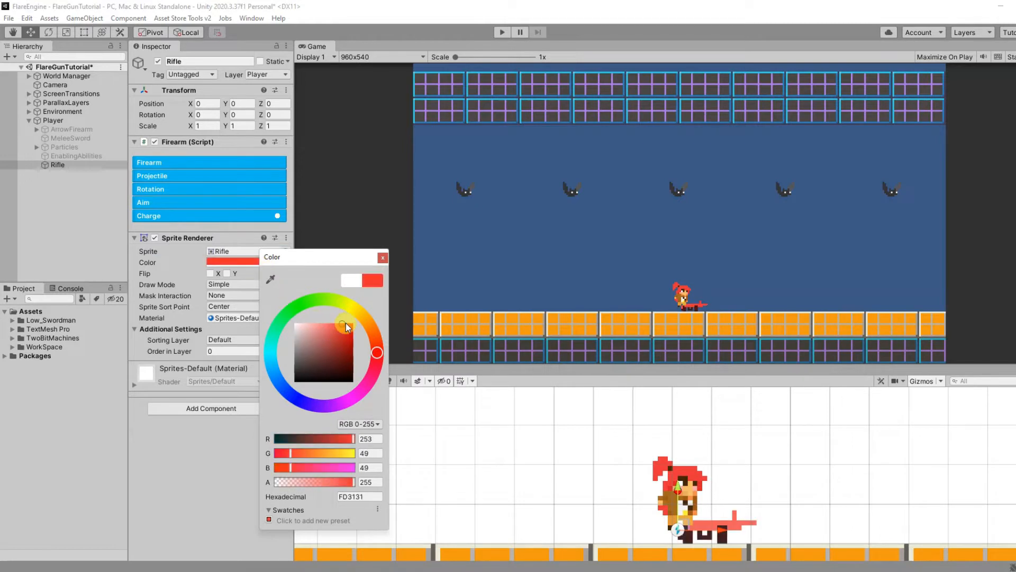
click(229, 351)
text(2)
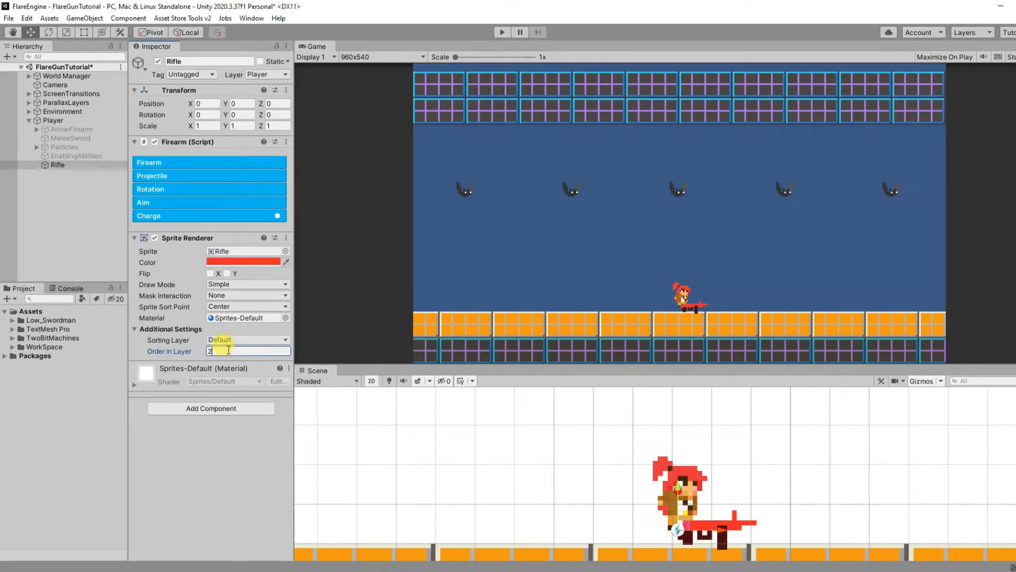
click(135, 237)
Step: Set the name in the Rifle object's Firearm settings to Rifle
click(175, 163)
click(222, 177)
text(Rifle)
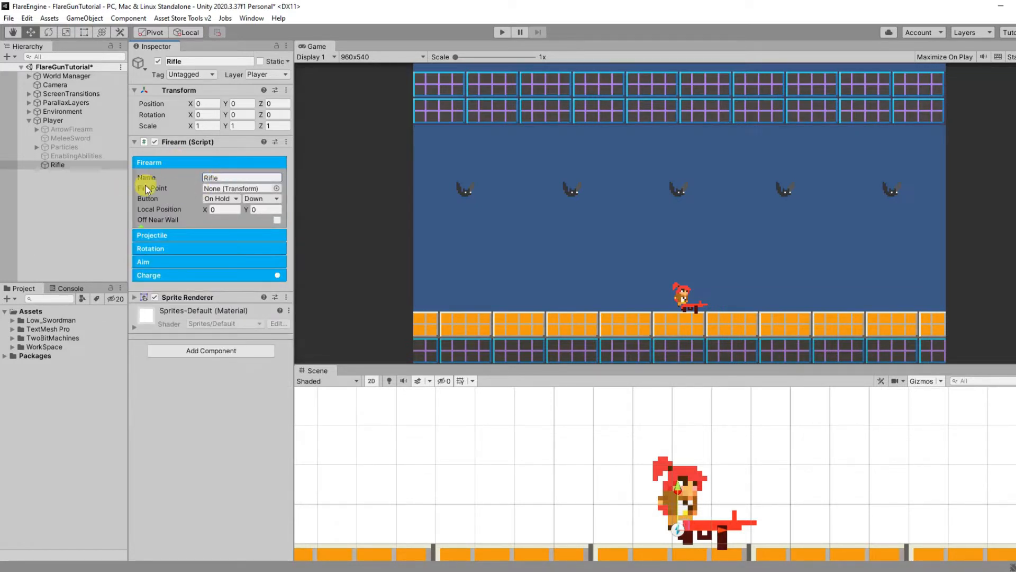
Step: Create an empty child named Firepoint under Rifle and move it to the muzzle, about X 2.03, Y 0.16
click(61, 165)
right_click(62, 164)
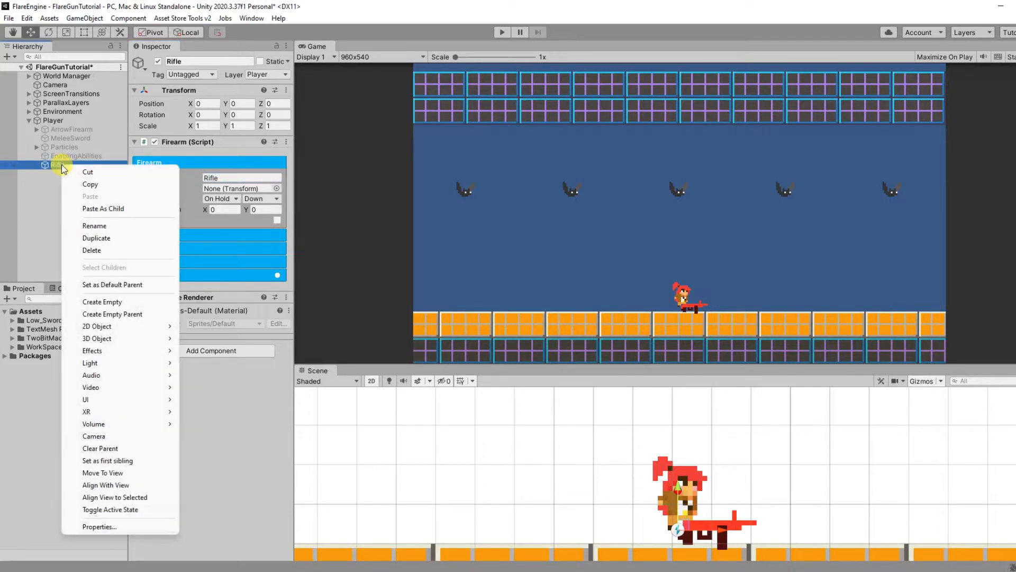
click(124, 301)
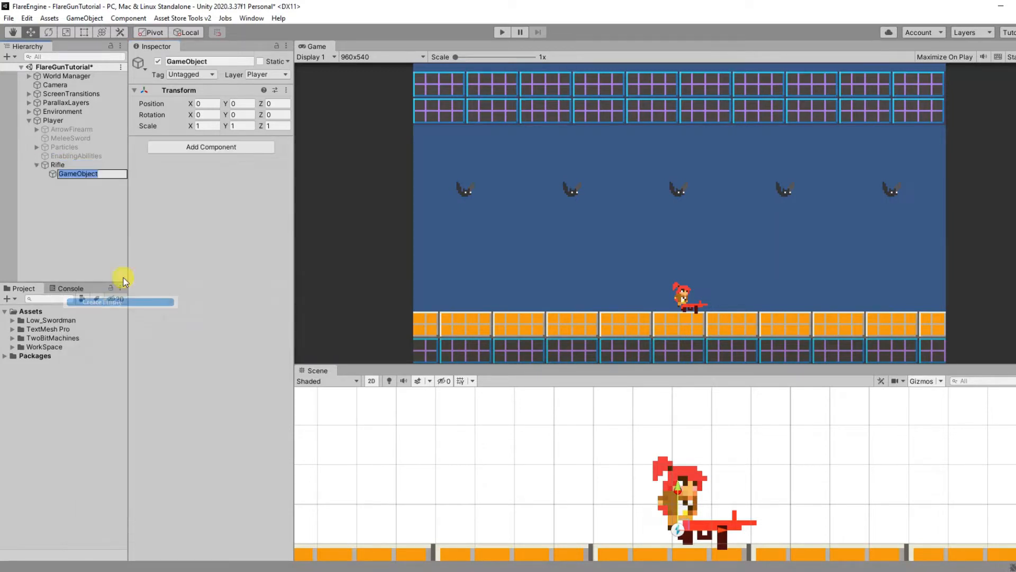
click(205, 61)
text(Firepoint)
key(Return)
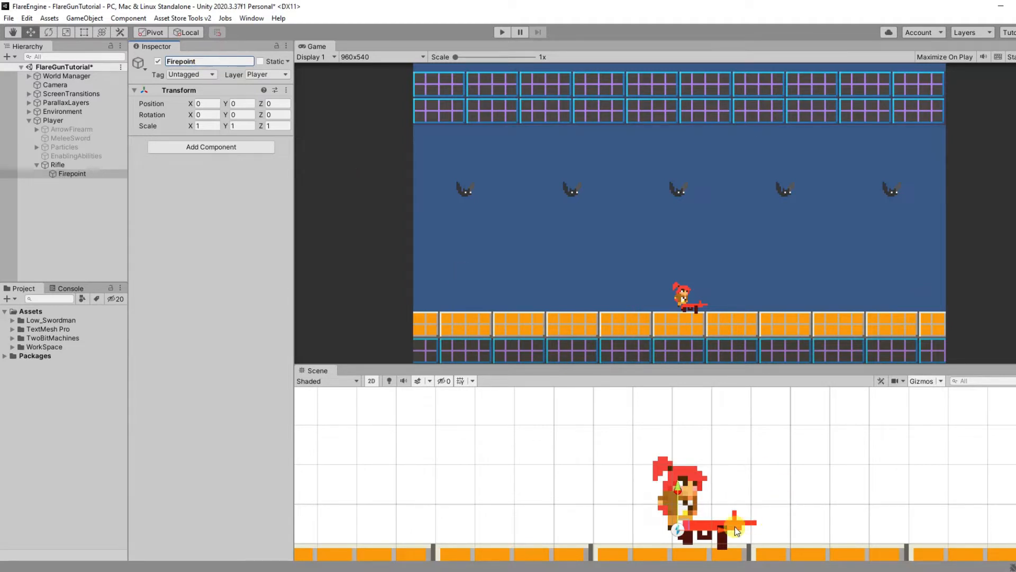
drag(735, 530, 757, 484)
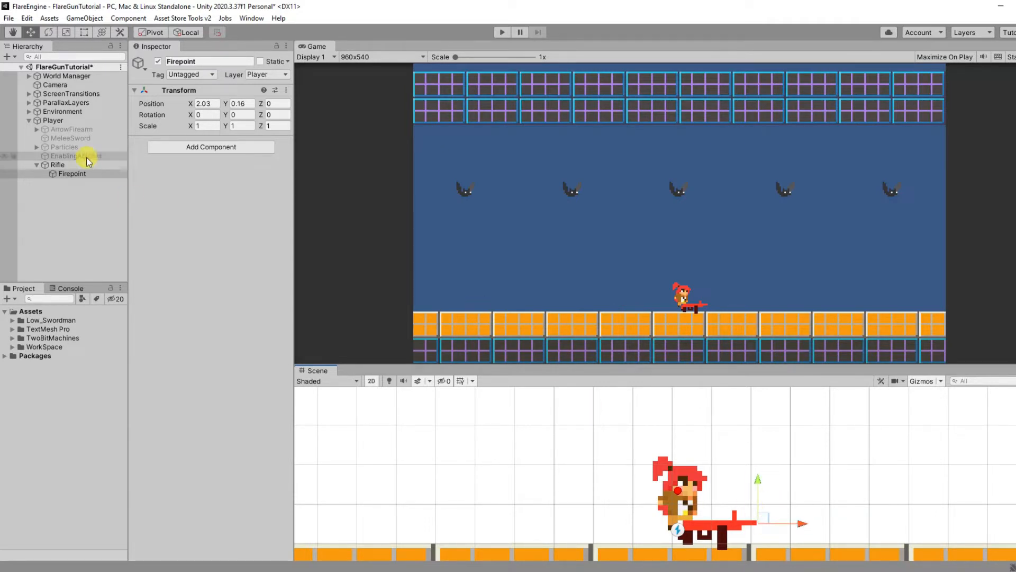
Step: Assign Firepoint as the Rifle's Fire Point and set its trigger button to On Press with Fire
click(72, 165)
drag(70, 178, 235, 192)
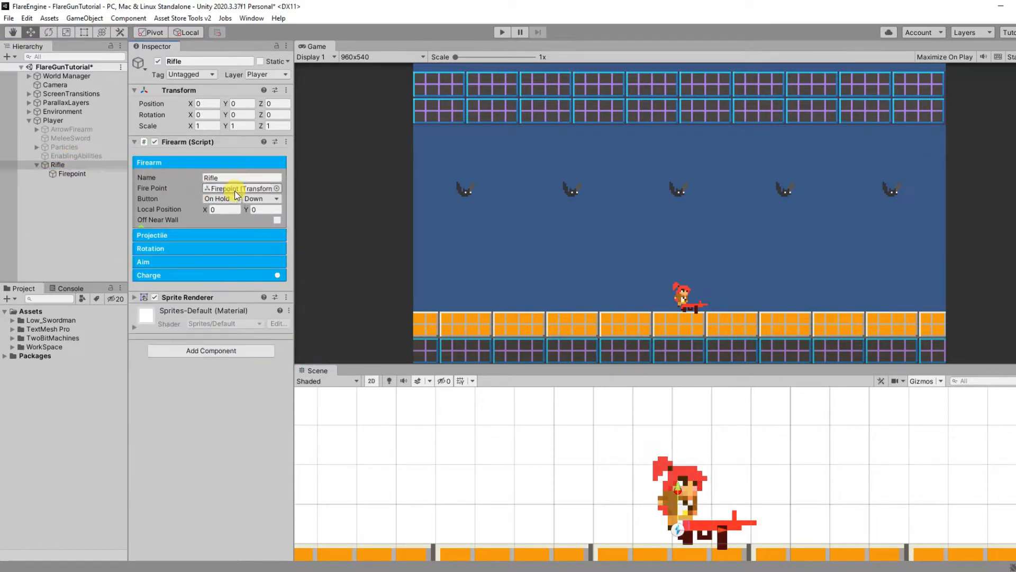
click(229, 199)
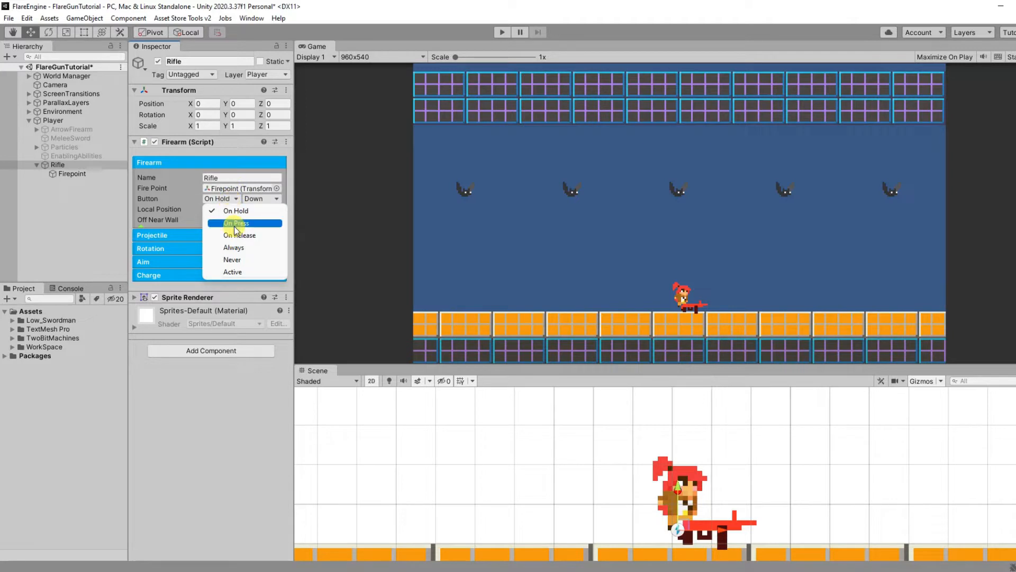
click(236, 223)
click(266, 200)
click(268, 224)
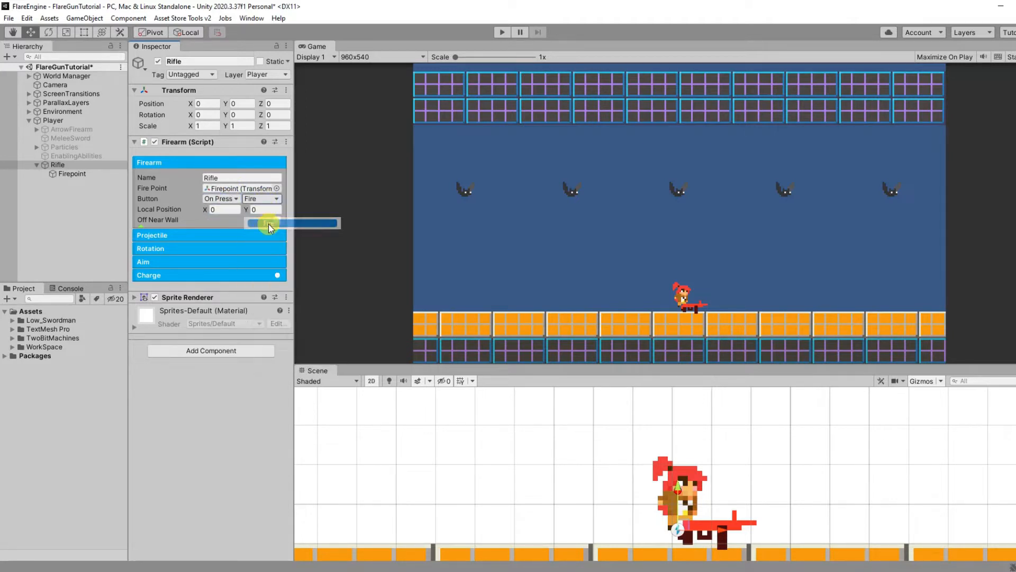
Step: Set the Rifle's Y position to 0.5 and the Firearm's local position Y to 0.5
click(241, 104)
text(0.5)
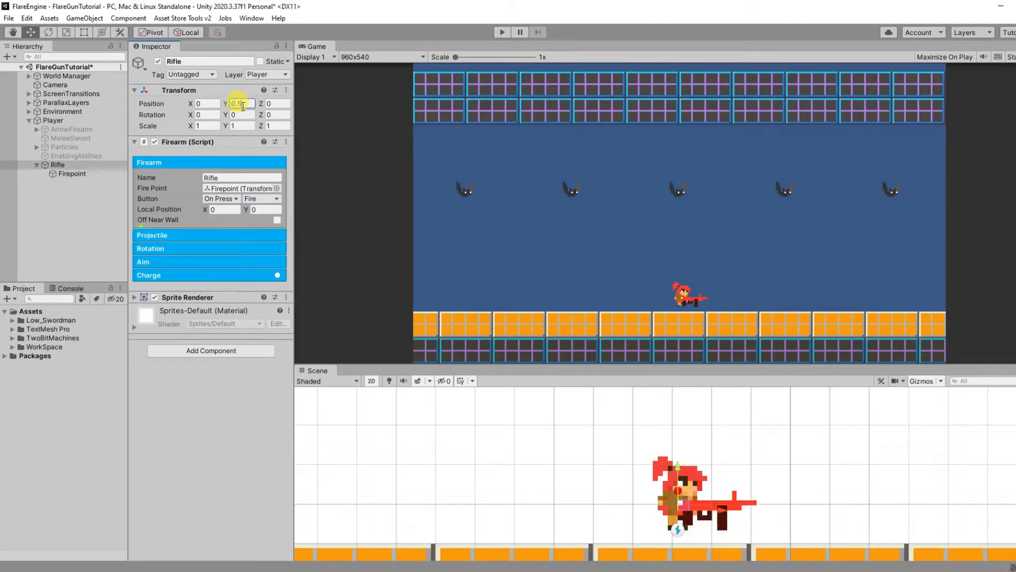
click(263, 208)
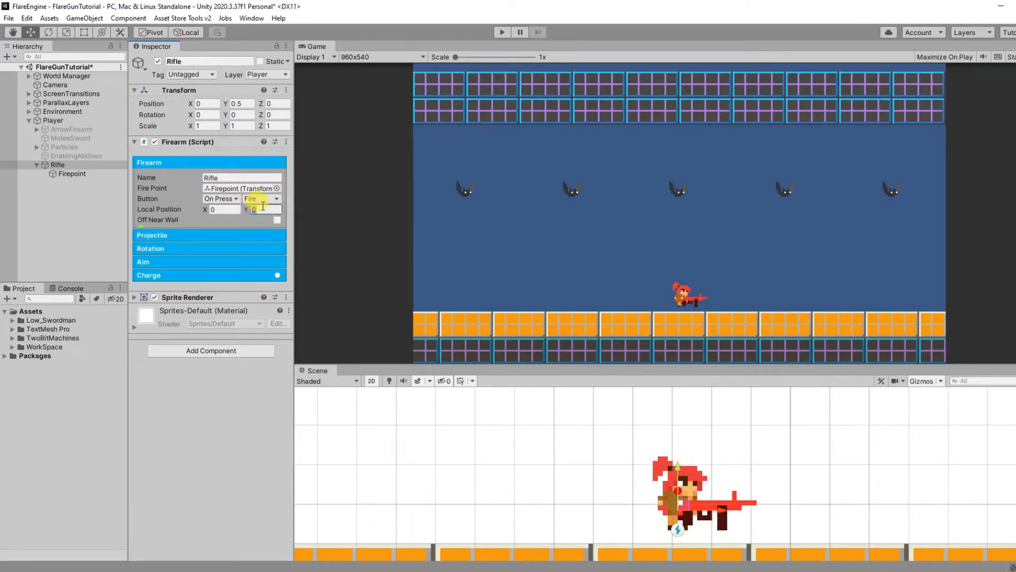
text(0.5)
click(240, 160)
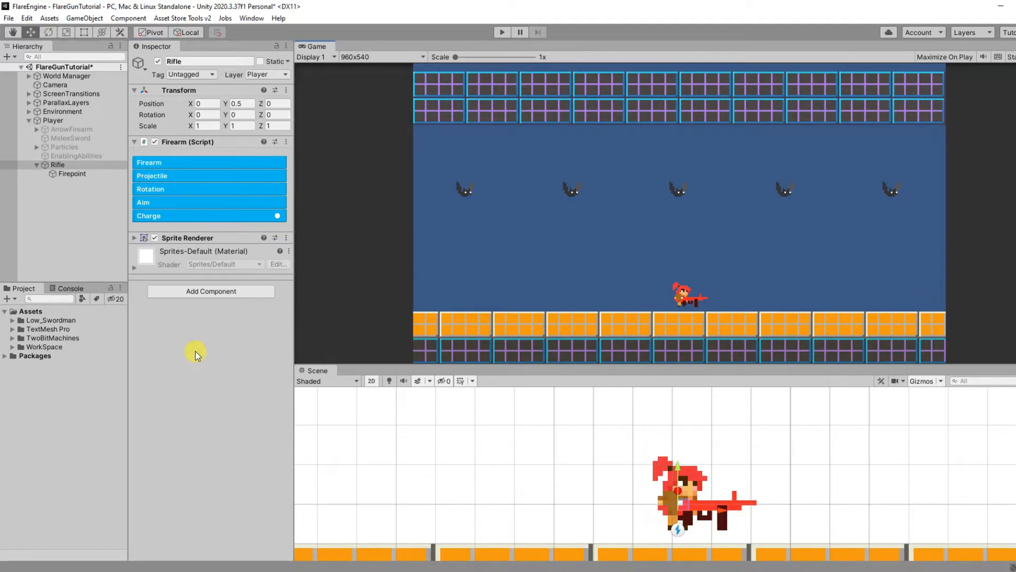
Step: Create an empty object at the root of the scene and name it Projectile
click(50, 209)
right_click(50, 208)
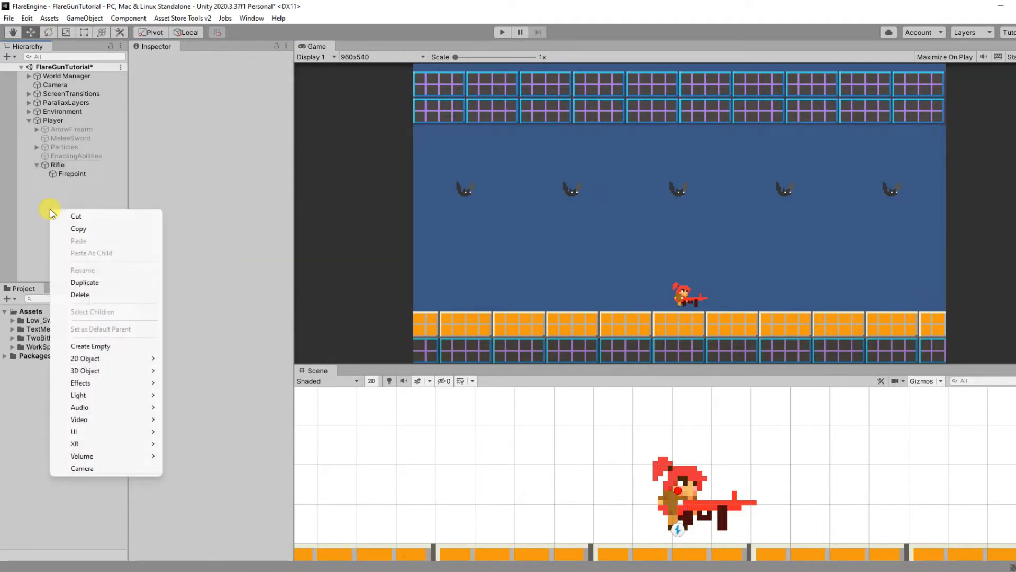
click(101, 345)
click(213, 64)
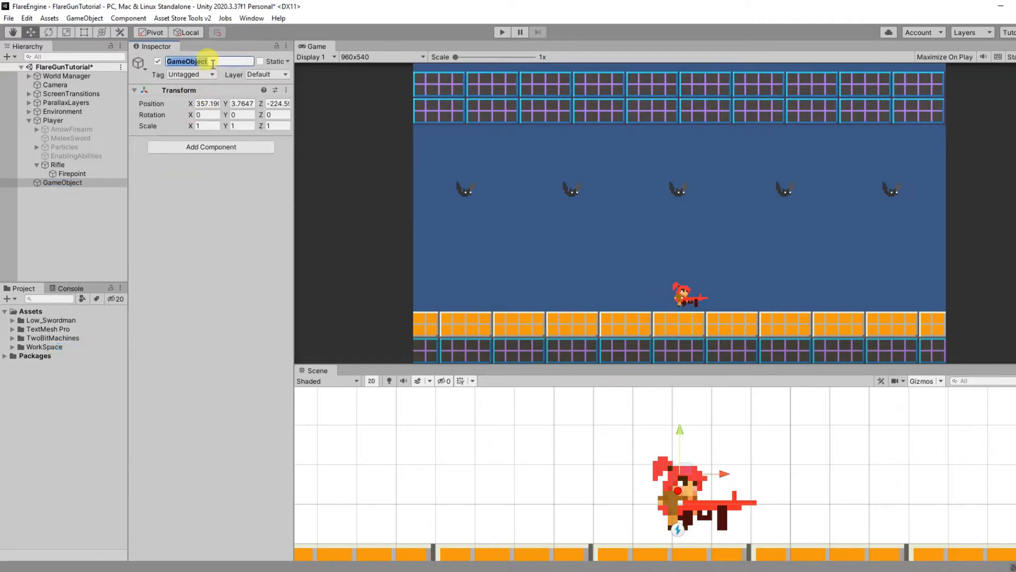
text(Projectile)
key(Return)
Step: Add the Projectile script component to the Projectile object
click(231, 147)
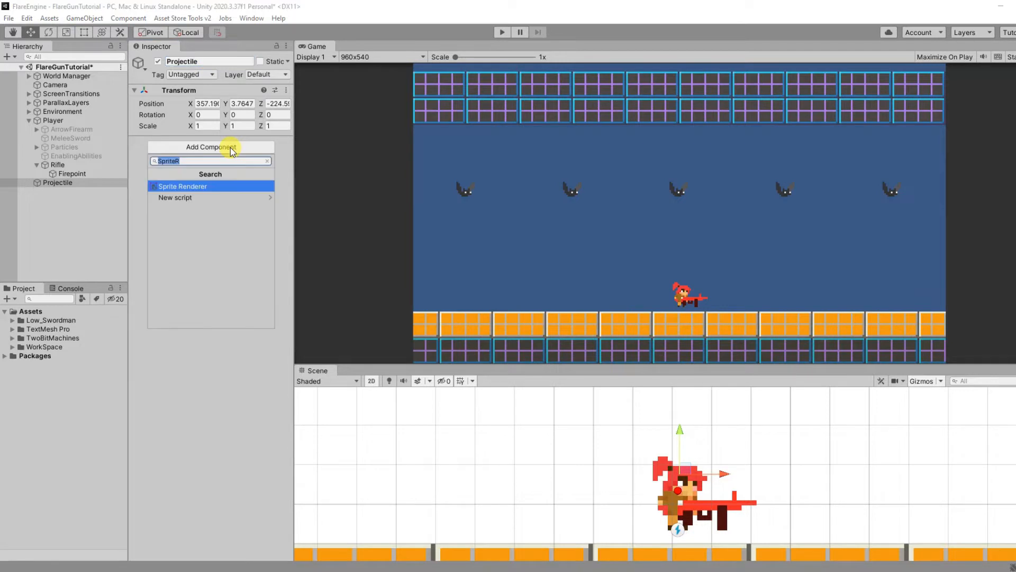
text(Projectile)
key(Return)
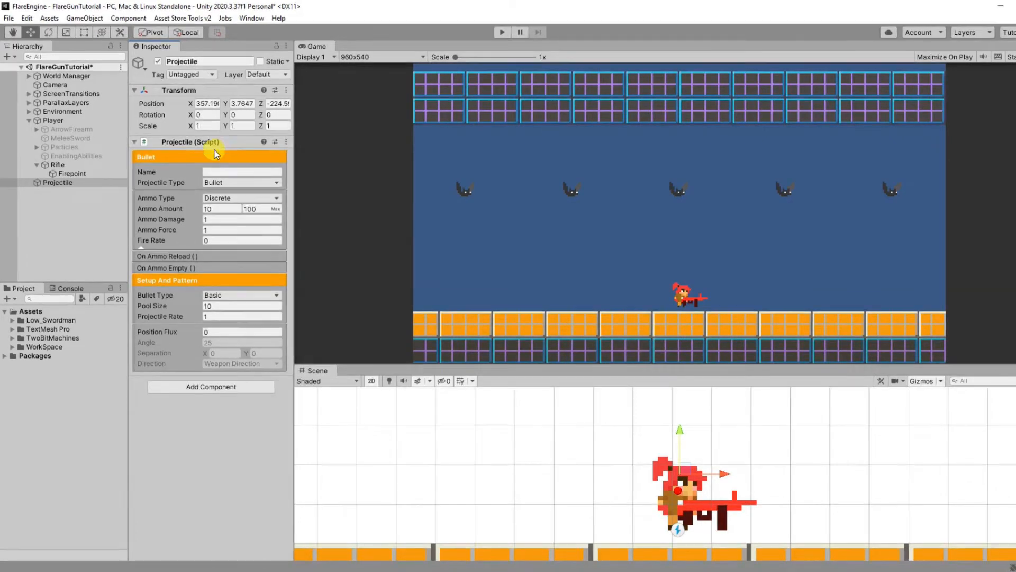
Step: Create an empty child object under Projectile and name it Bullet
right_click(67, 182)
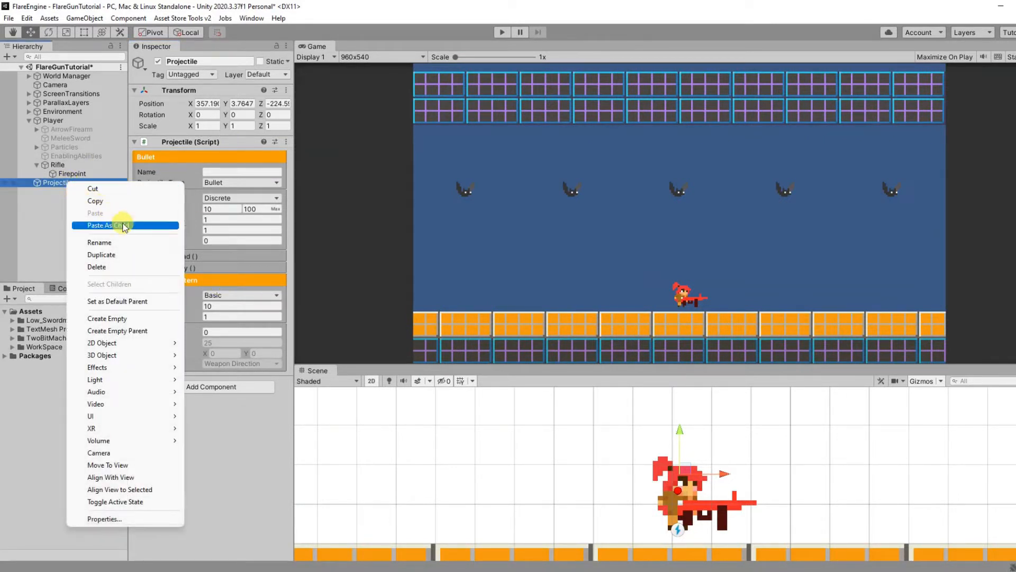
click(119, 318)
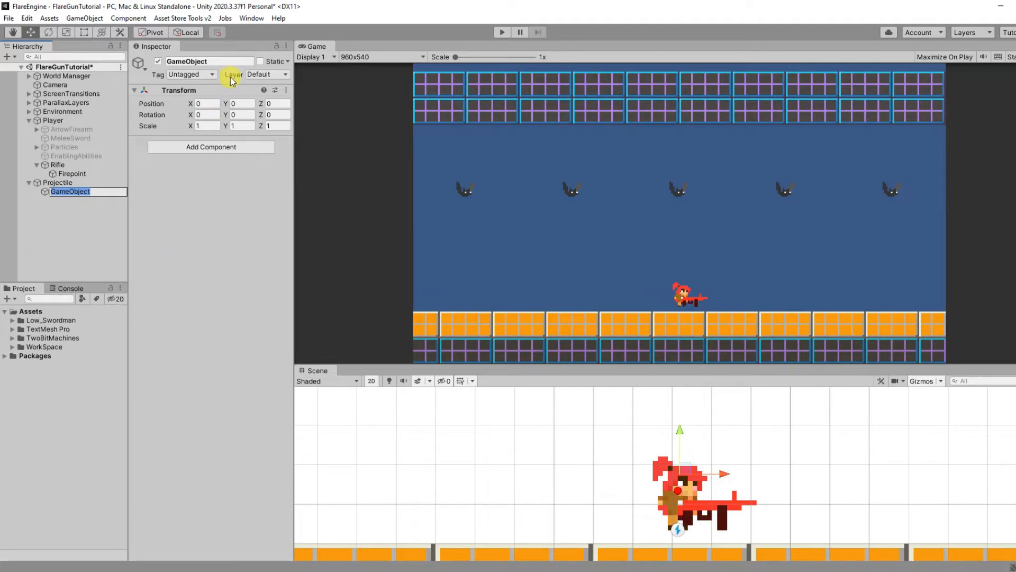
click(226, 60)
text(Bullet)
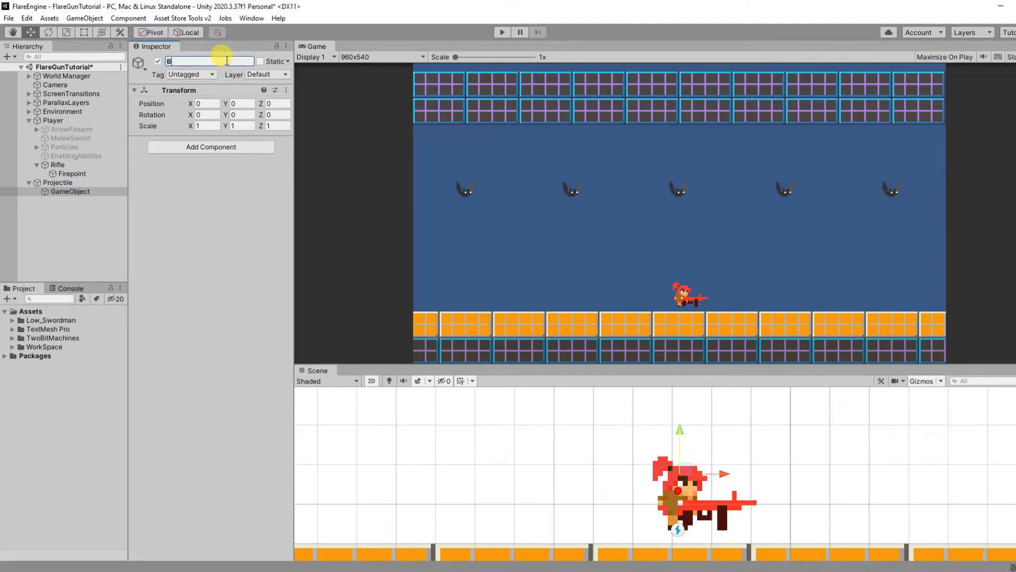
key(Return)
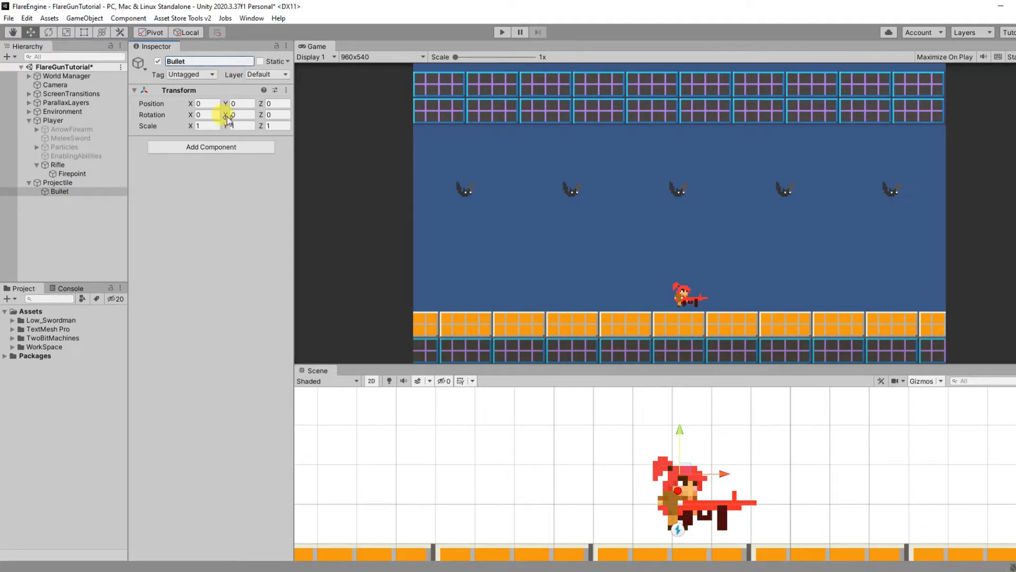
Step: Add a Sprite Renderer to the Bullet object and assign it the Bullet sprite
click(235, 147)
text(sprite renderer)
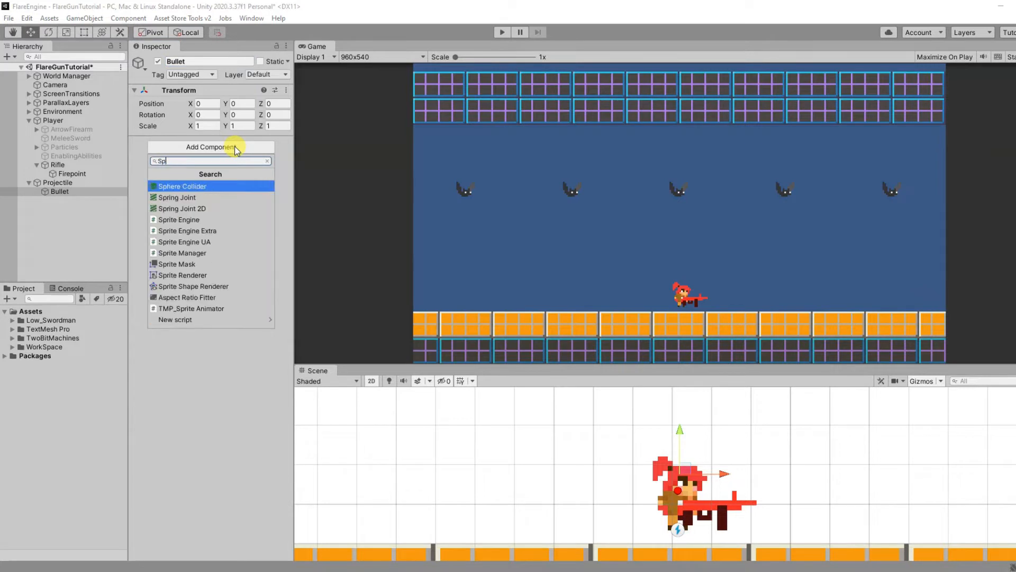
key(Return)
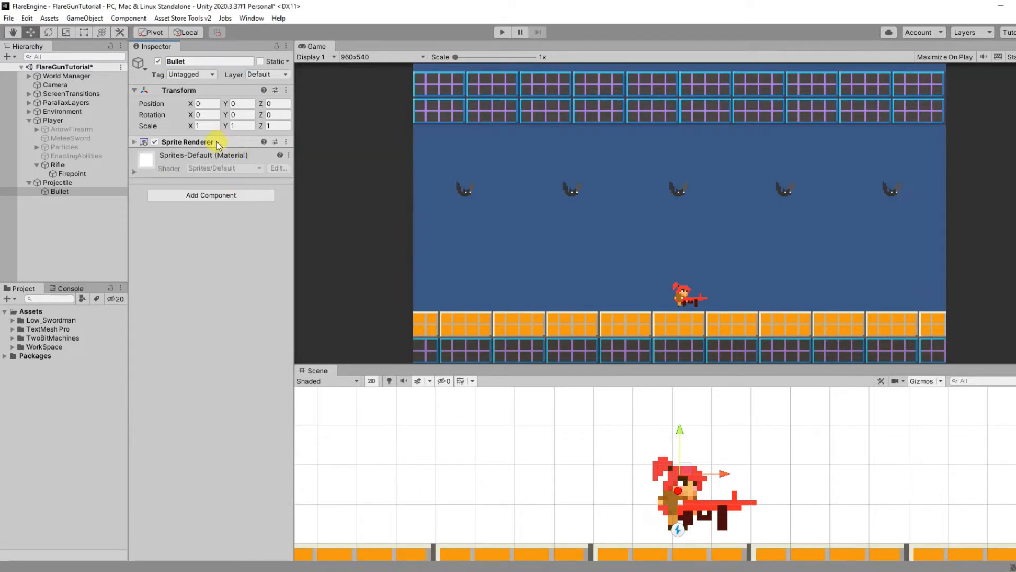
click(135, 142)
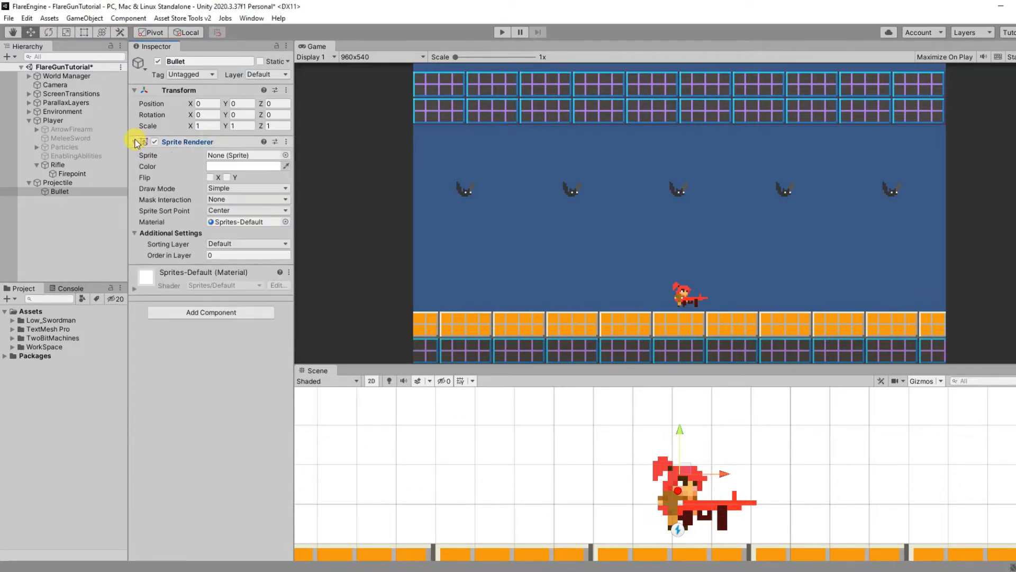
click(286, 155)
text(Bullet)
double_click(375, 211)
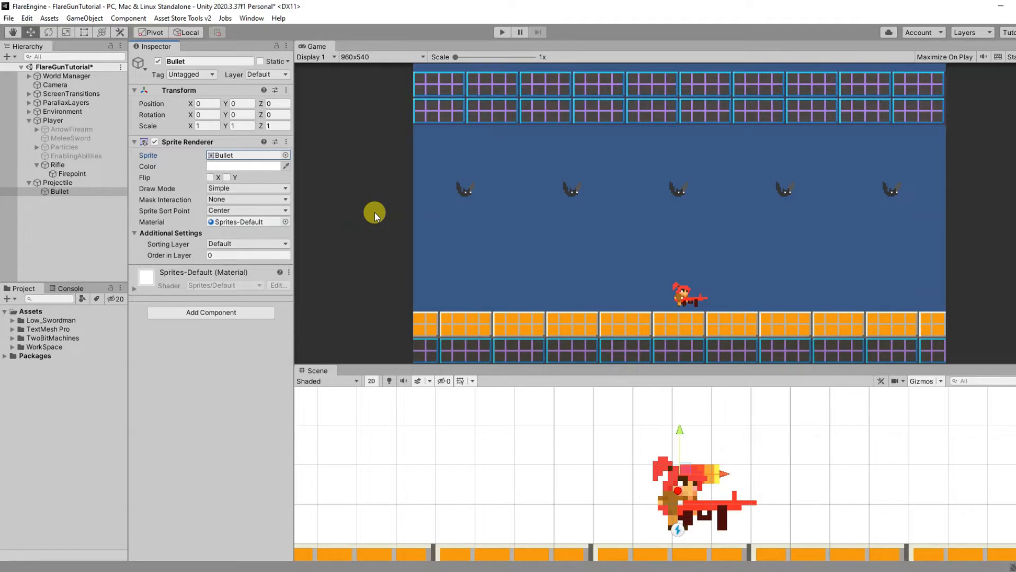
Step: Move the Bullet object in front of the rifle's muzzle, to about X 2.05, Y -0.6
drag(719, 475, 802, 473)
drag(769, 434, 769, 456)
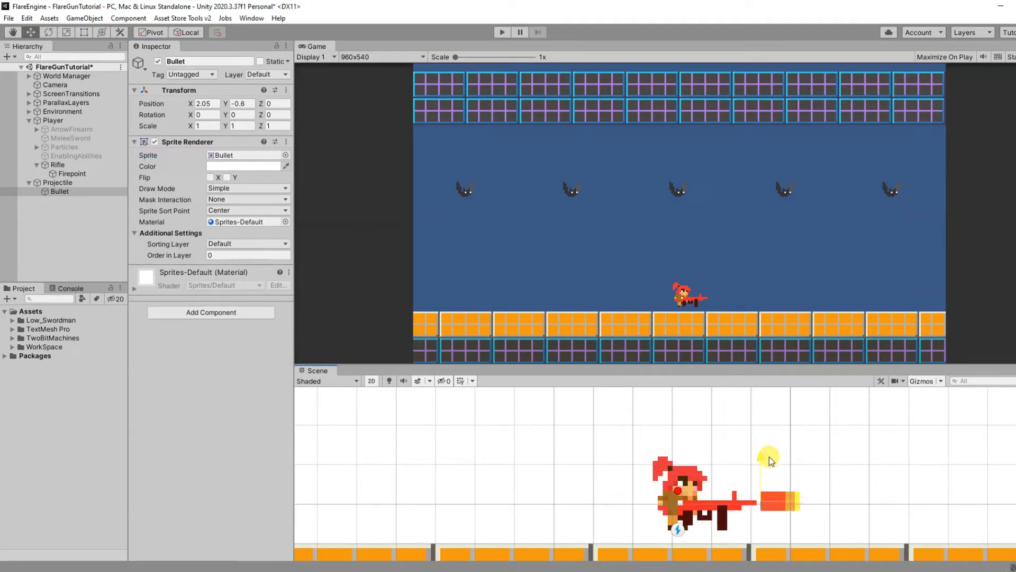
Step: Scale the Bullet object down to 0.5 on both X and Y
click(218, 126)
text(0.5)
click(244, 125)
text(0.5)
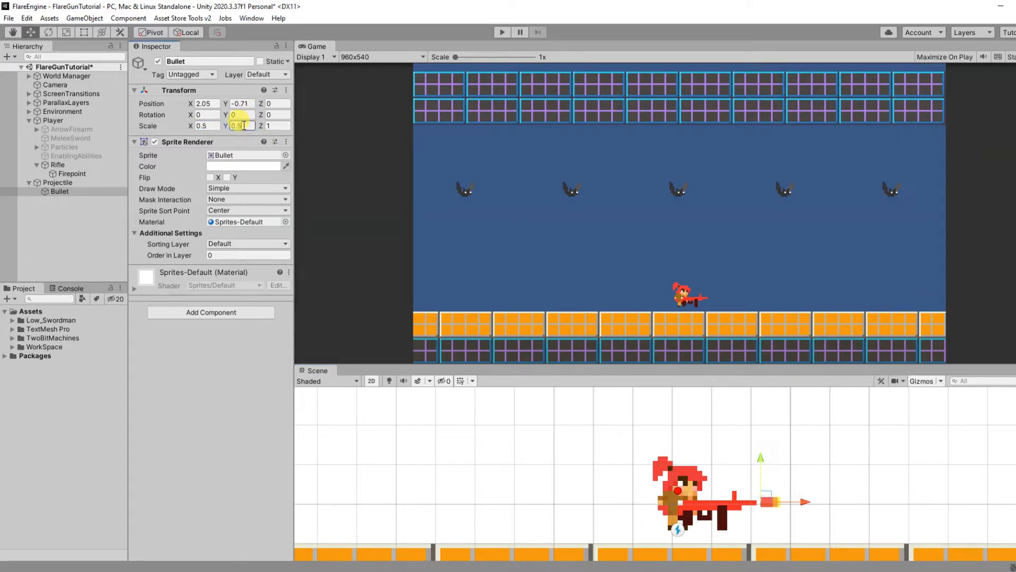
Step: Set the Projectile object's Ammo Type to Infinite in its bullet settings
click(52, 182)
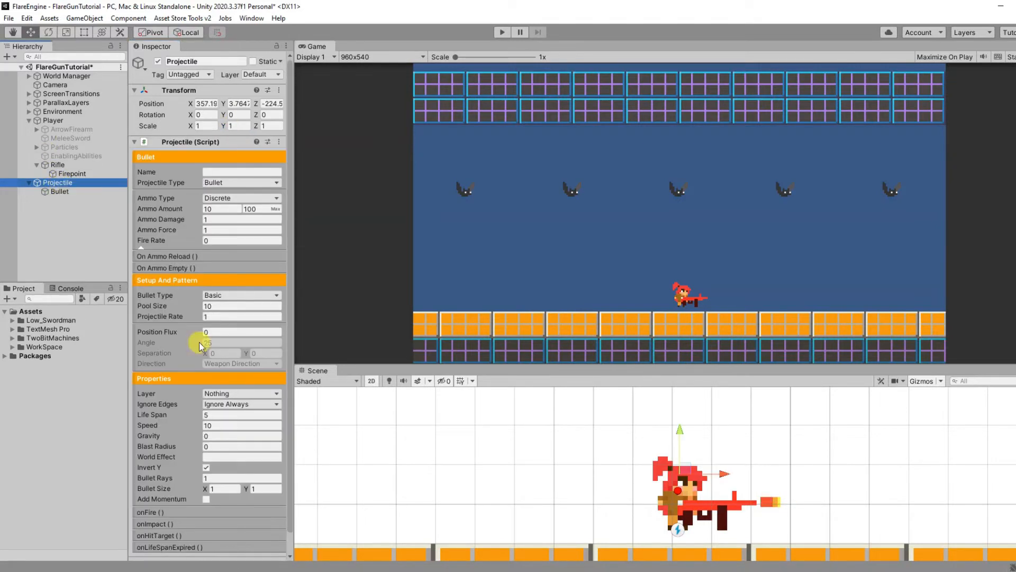
click(201, 280)
click(207, 294)
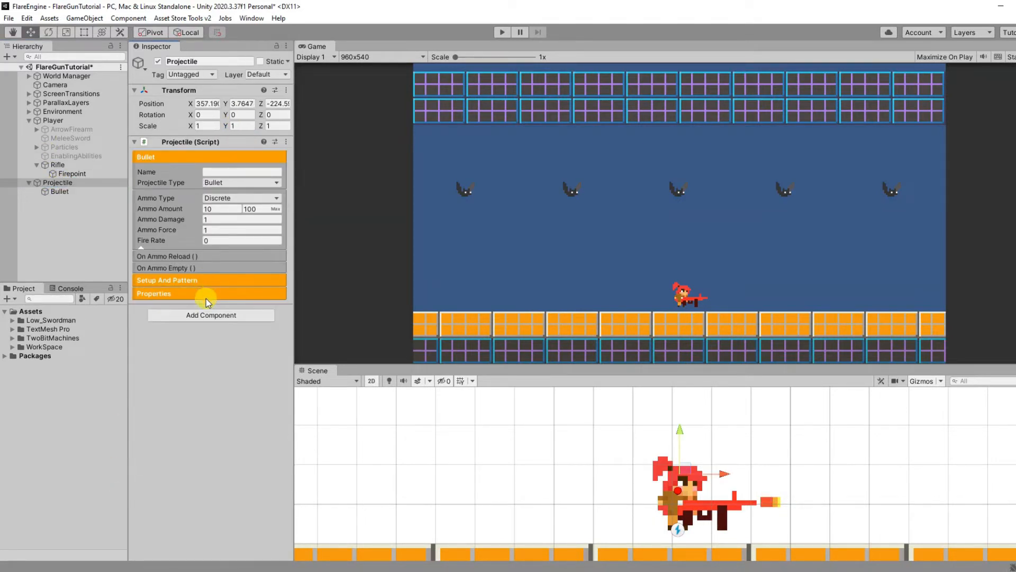
click(224, 201)
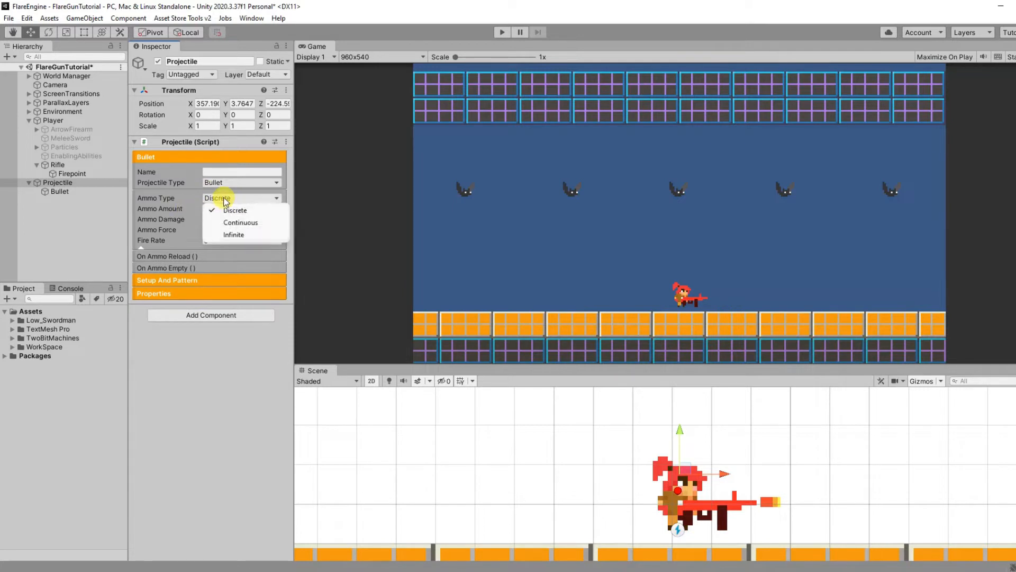
click(239, 234)
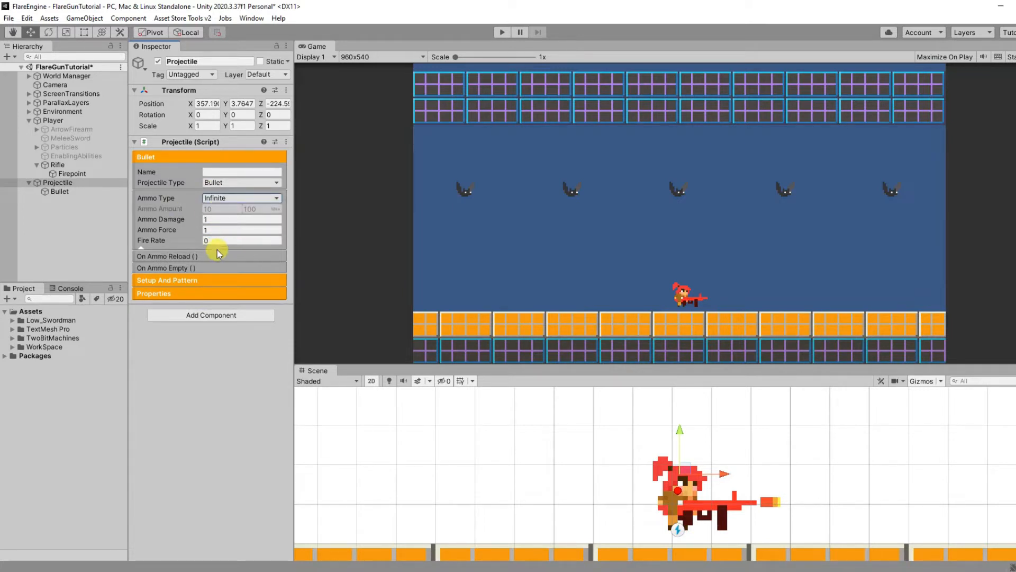
Step: Set the Projectile's collision Layer to include World, Platform and Enemy
click(211, 155)
click(212, 168)
click(215, 169)
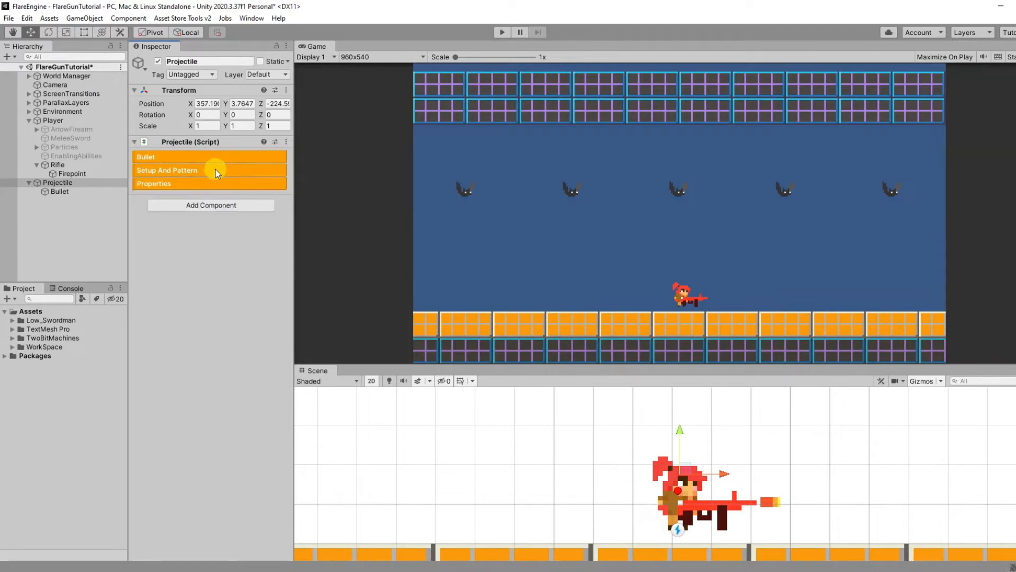
click(214, 180)
click(221, 200)
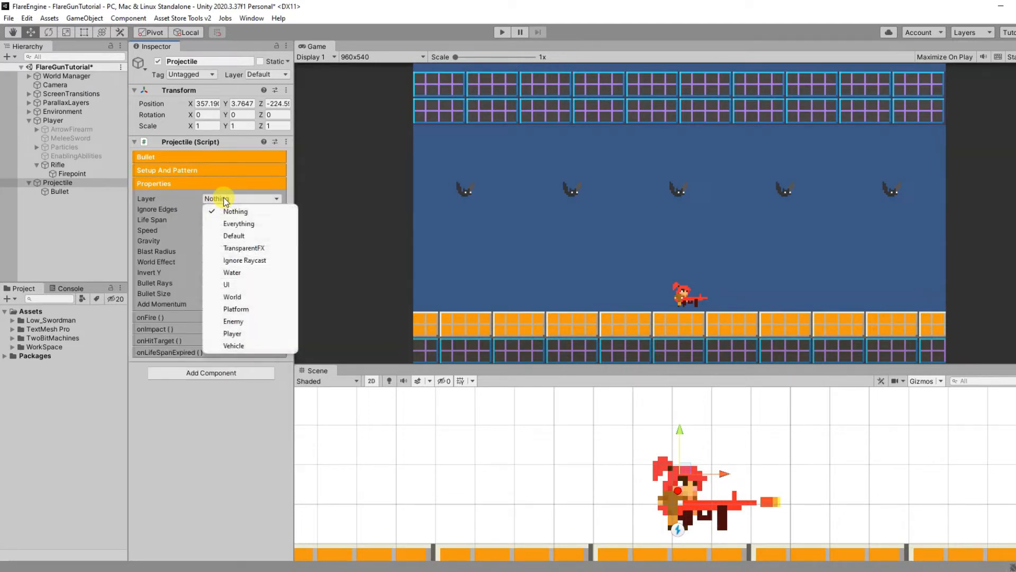
click(241, 296)
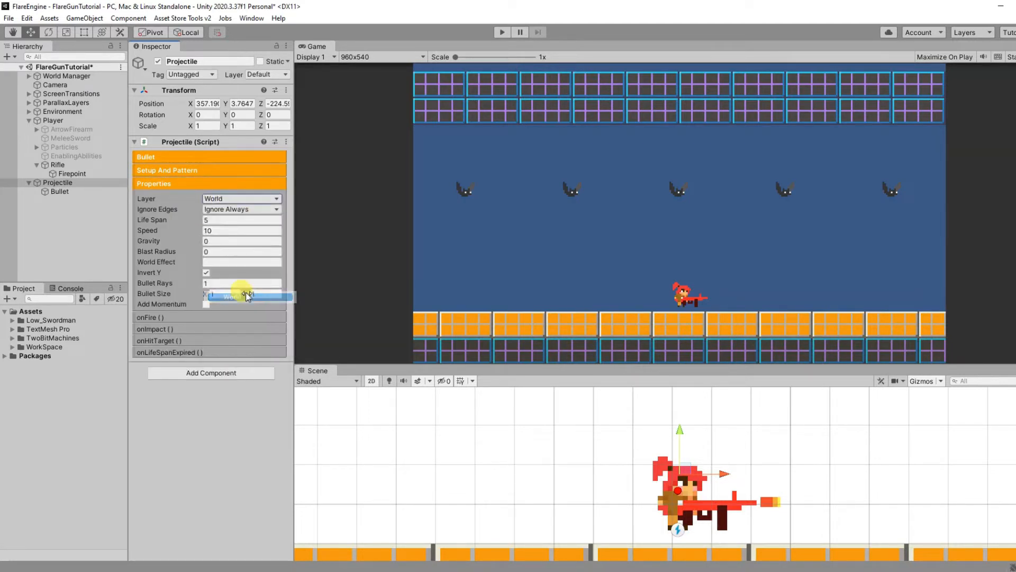
click(240, 200)
click(233, 309)
click(244, 200)
click(251, 320)
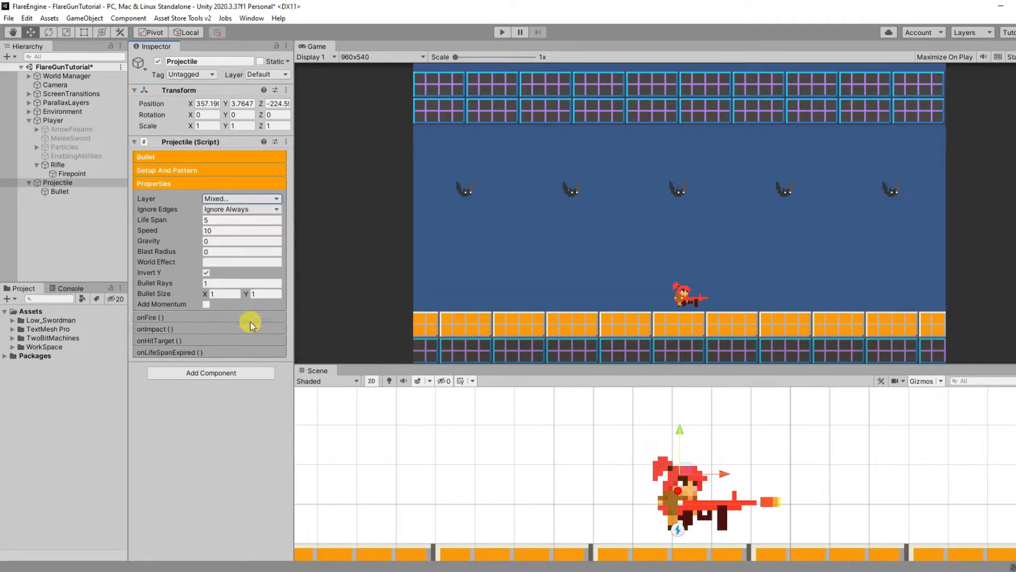
click(189, 183)
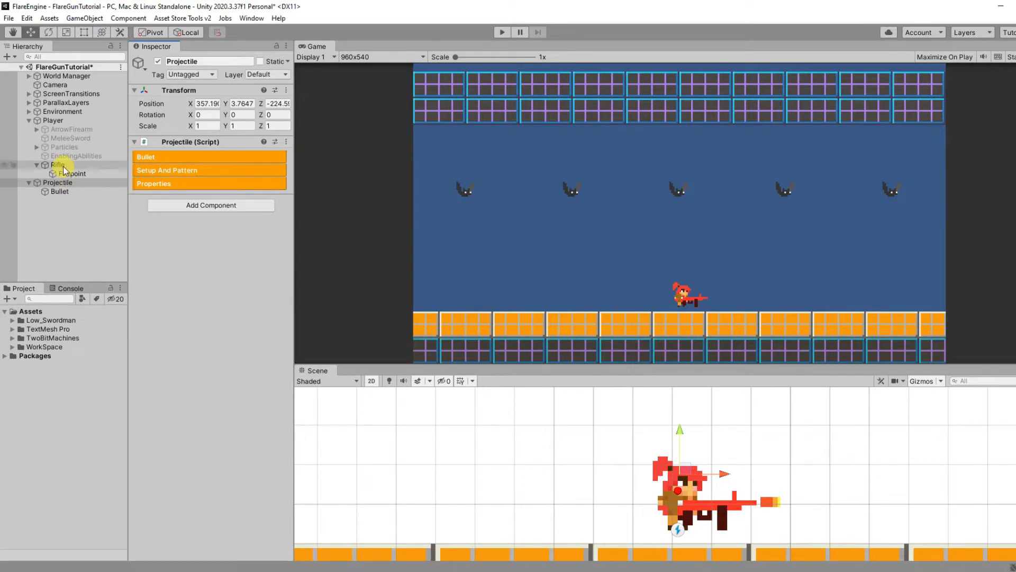
Step: Assign the Projectile object as the Default Projectile of the Rifle's Firearm component
click(62, 165)
click(162, 176)
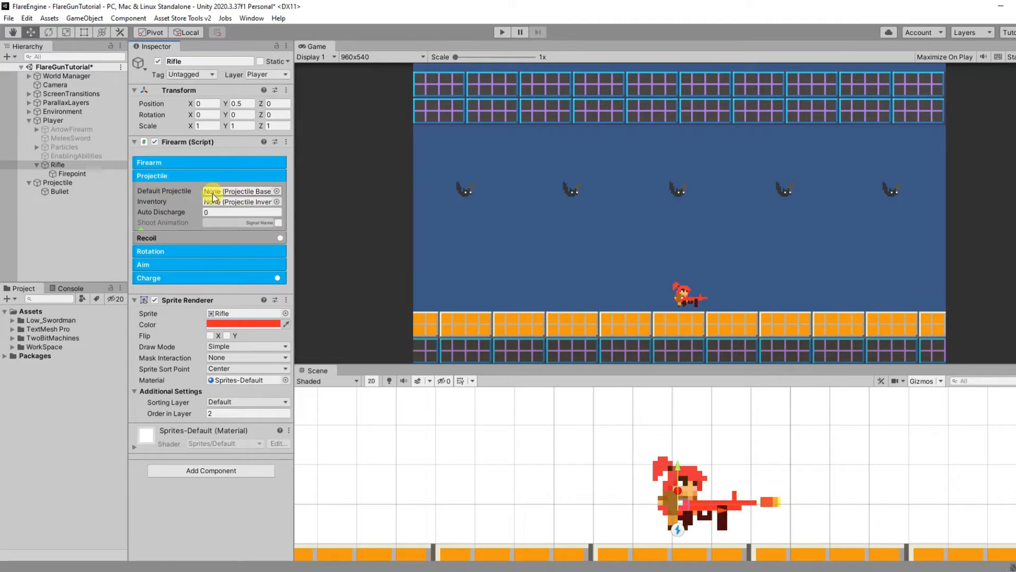
drag(59, 183, 233, 197)
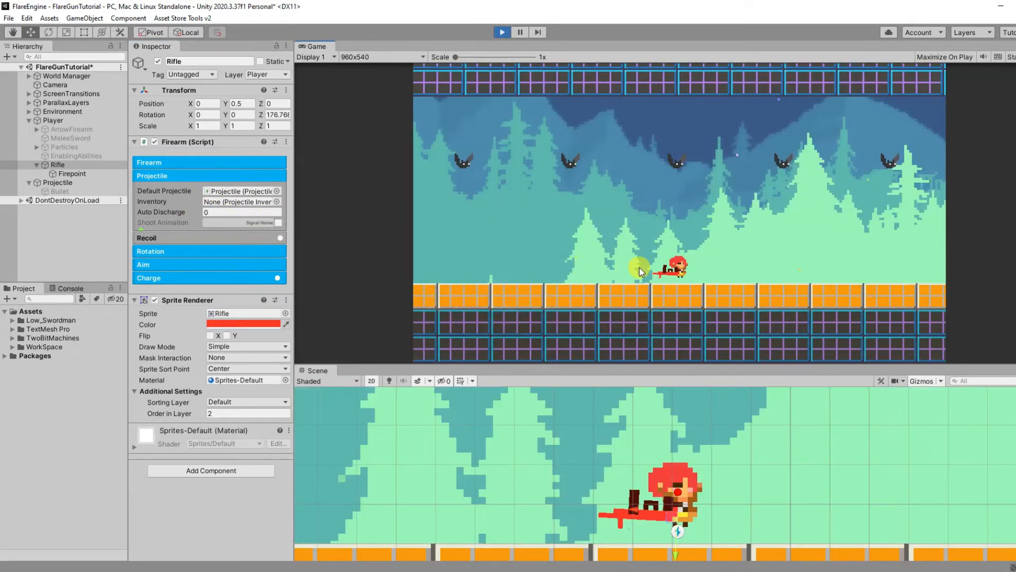
Step: Run the game, fire the rifle in several directions including at the bats, and stop the playback
click(640, 267)
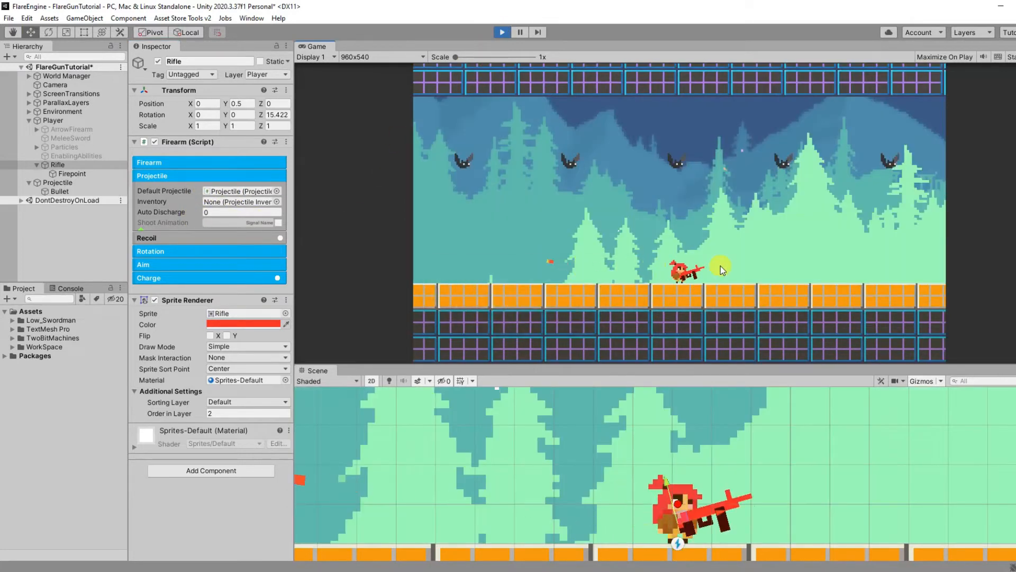
click(751, 253)
click(734, 221)
click(693, 205)
click(675, 171)
click(675, 171)
click(585, 181)
click(570, 185)
click(780, 204)
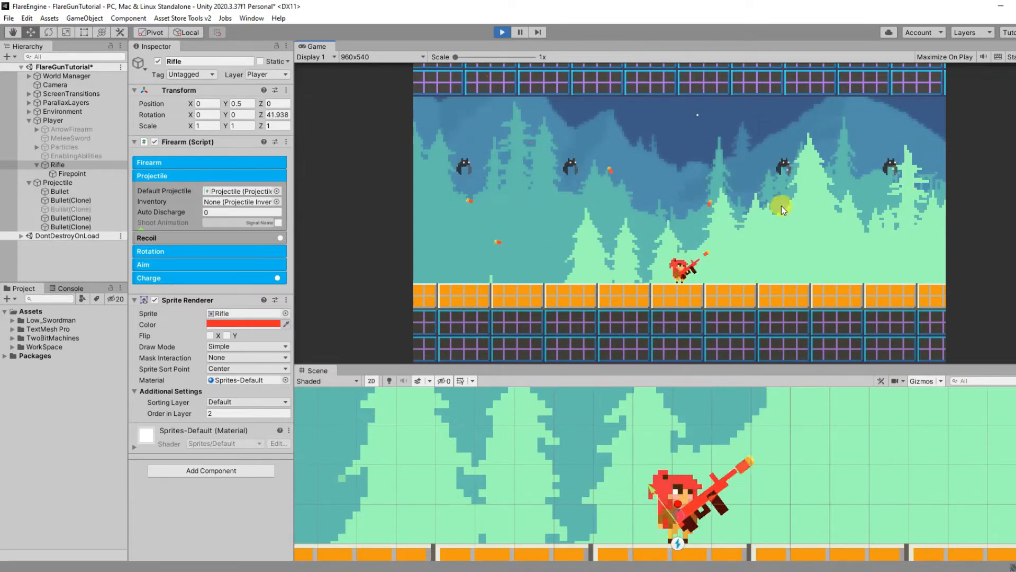
click(503, 33)
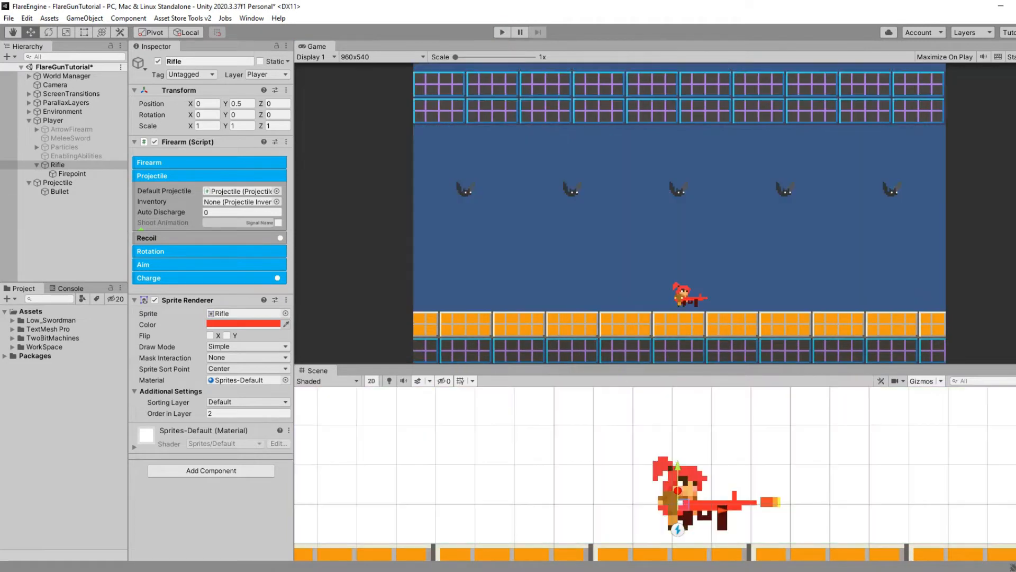
Step: Try a rotation Top Limit of 180 for the Rifle while the game is running
key(t)
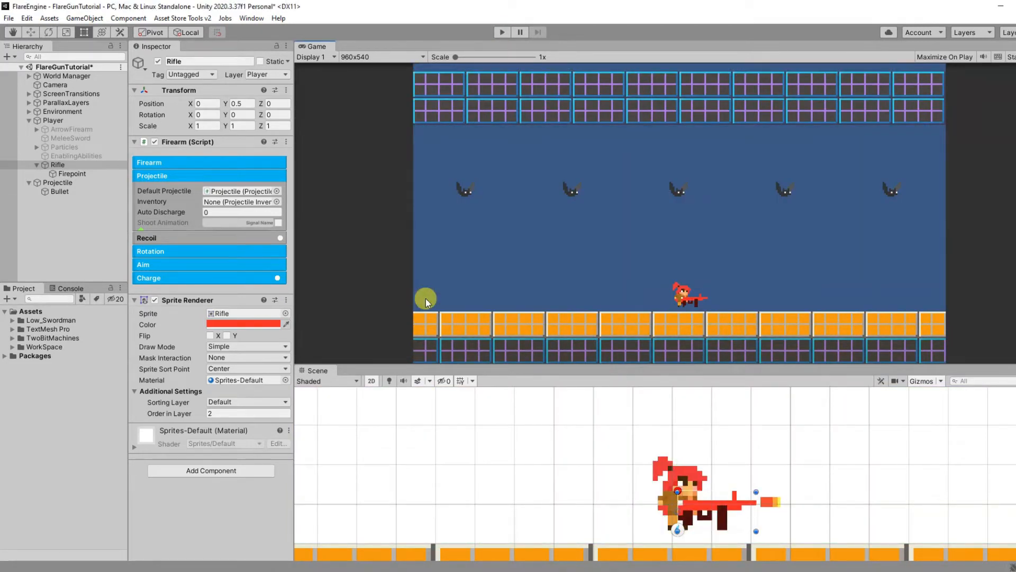
click(254, 251)
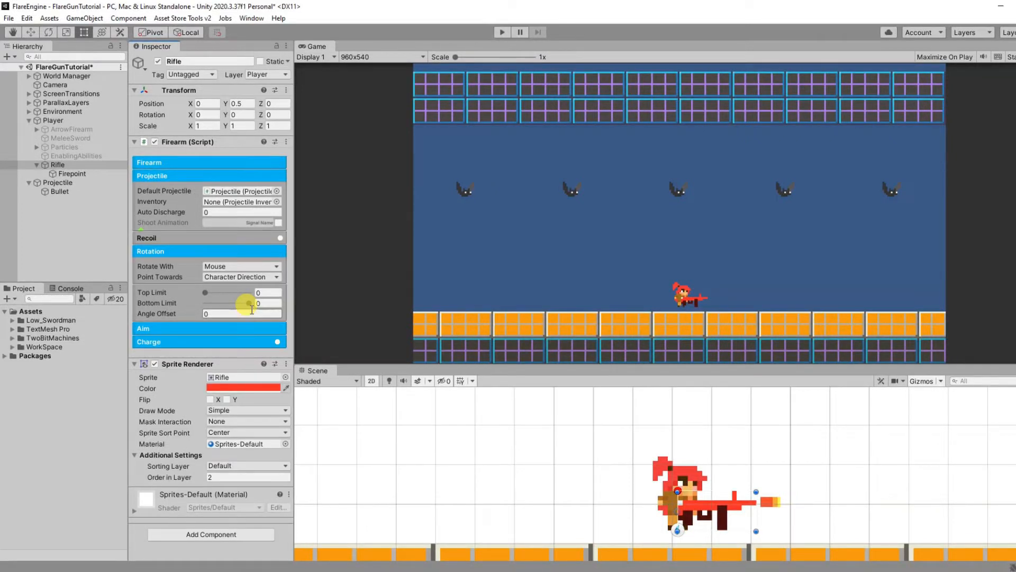
click(502, 31)
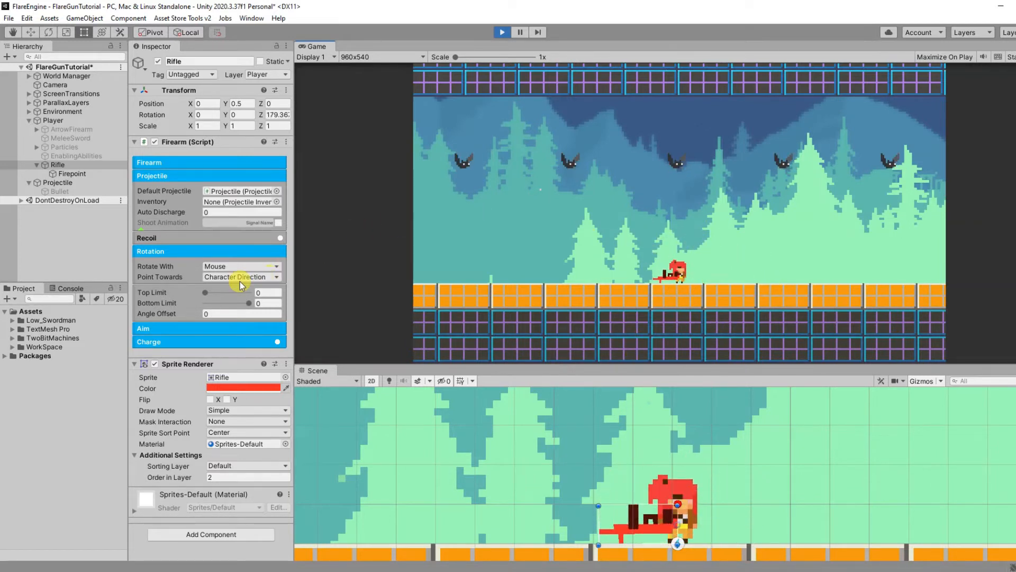
drag(206, 293, 289, 288)
click(625, 267)
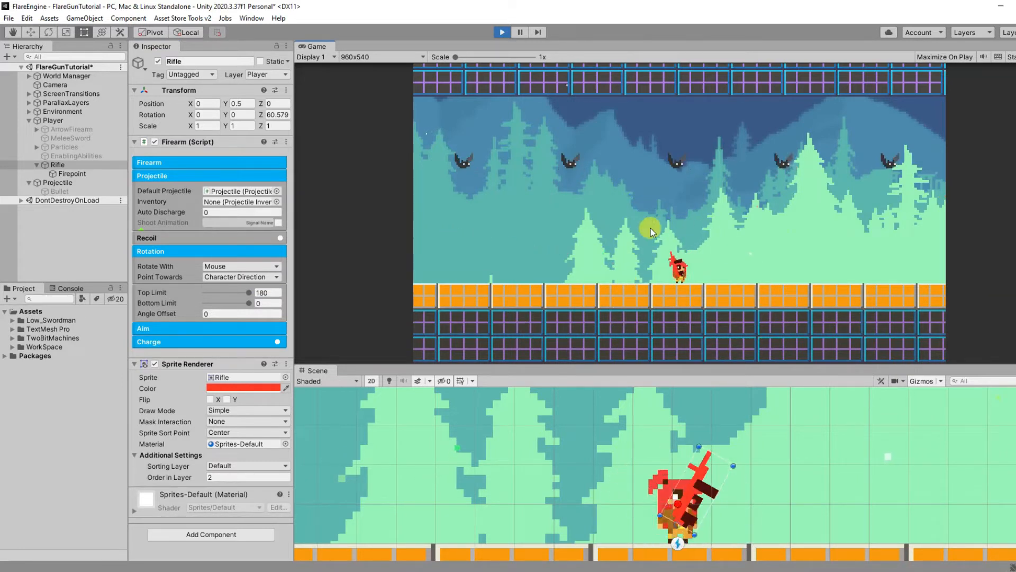
Step: Try a rotation Top Limit of 90 for the Rifle and aim upward in the running game
click(270, 293)
text(90)
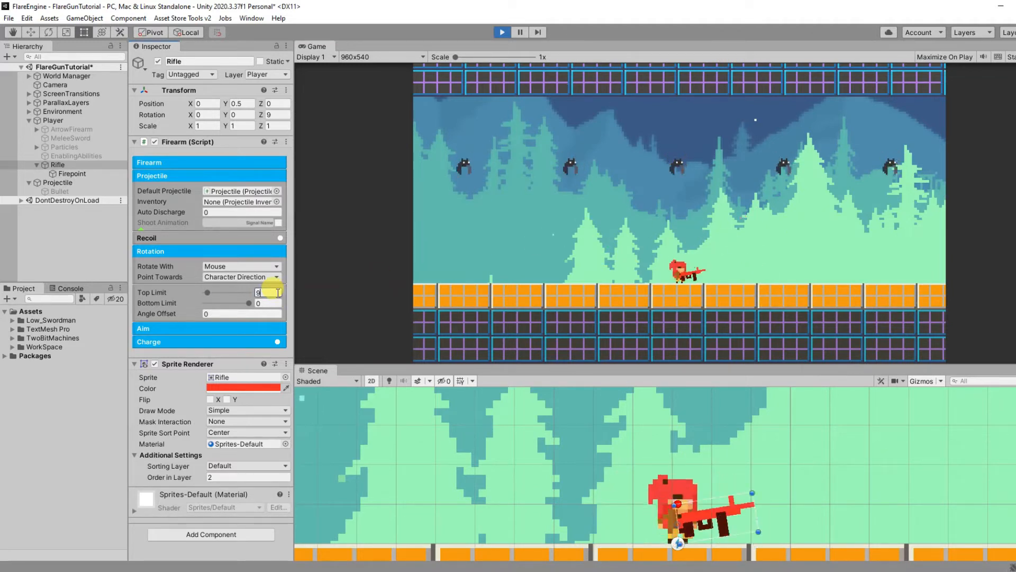
click(683, 249)
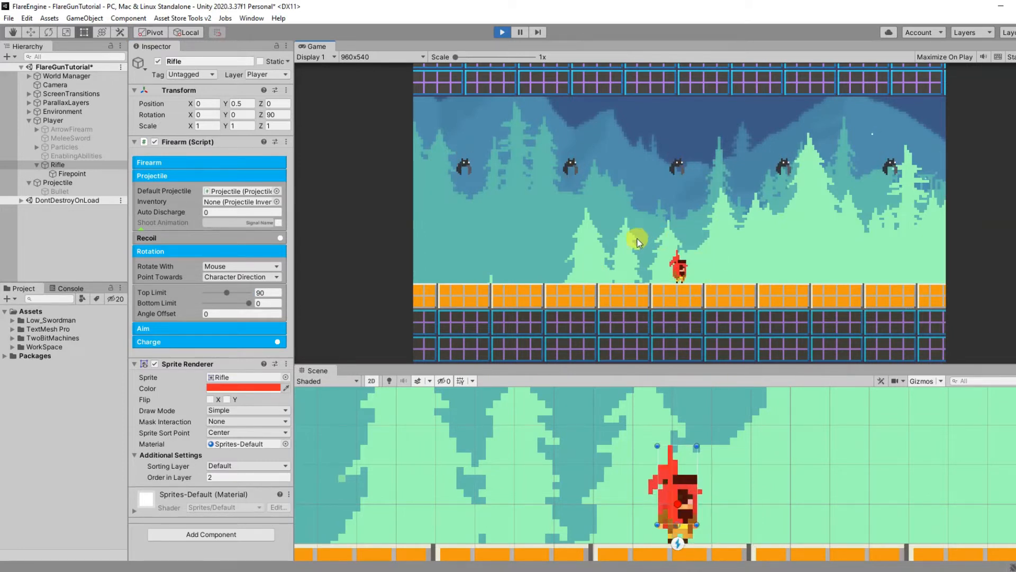
Step: Try a rotation Bottom Limit of -45 for the Rifle and aim downward while walking the player both ways
click(270, 303)
text(-45)
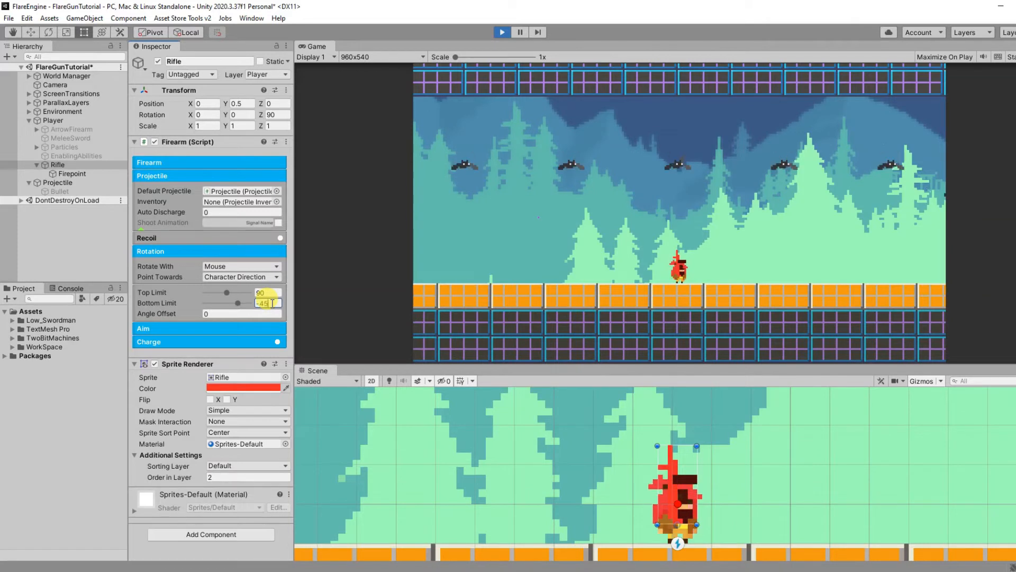
click(695, 263)
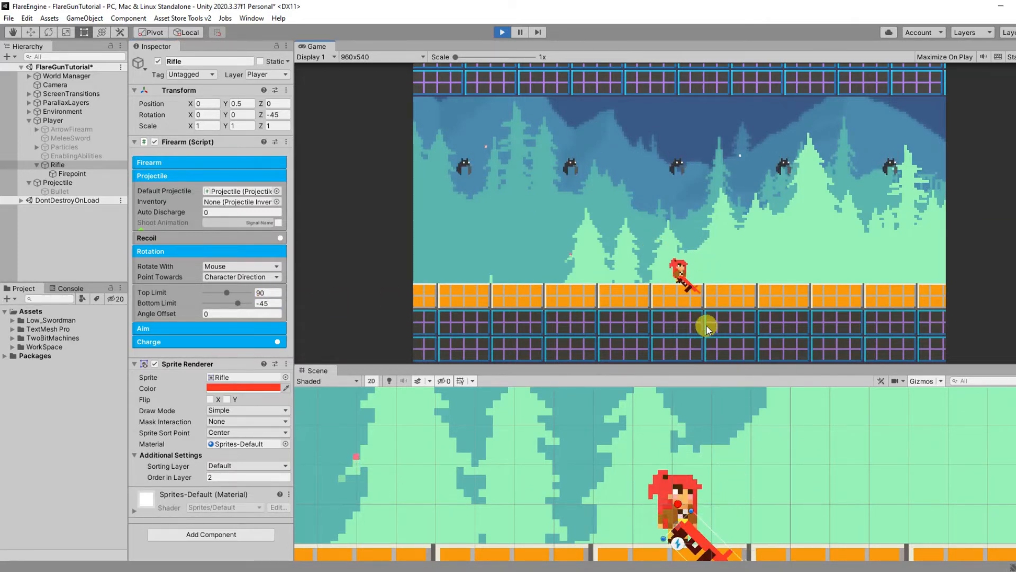
key(a)
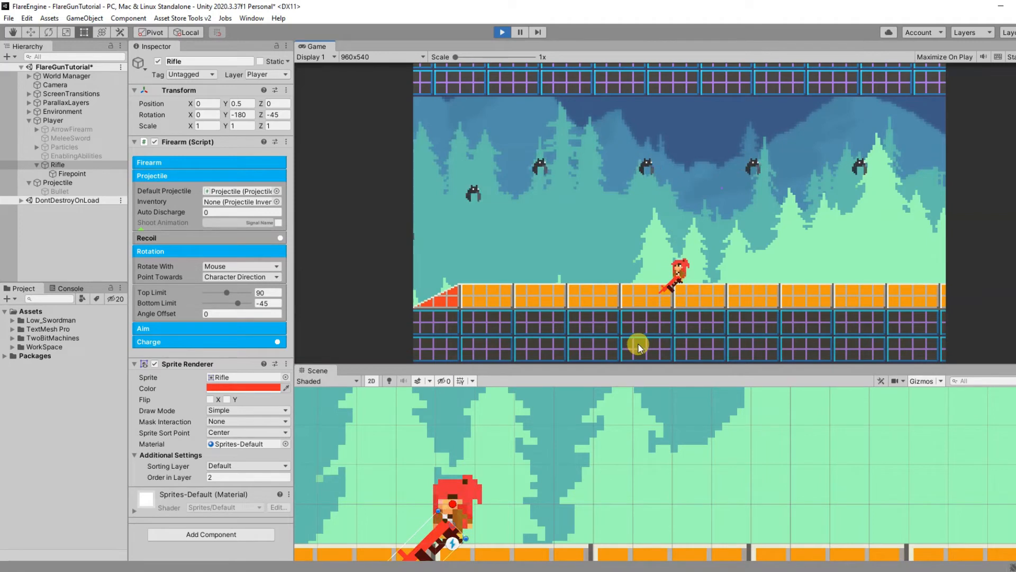
key(d)
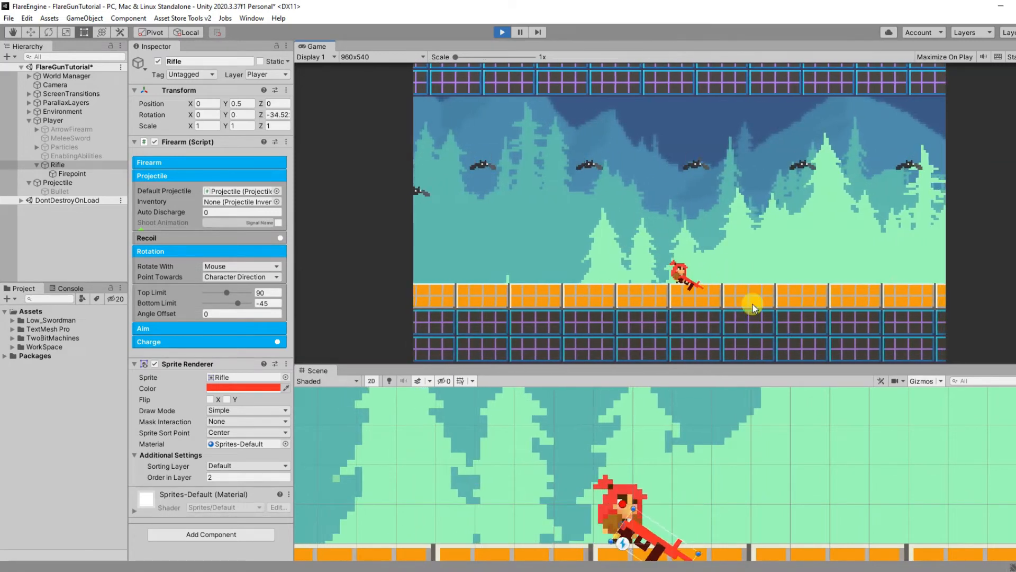
Step: Try a rotation Angle Offset of 45 for the Rifle in the running game and stop the playback
click(249, 313)
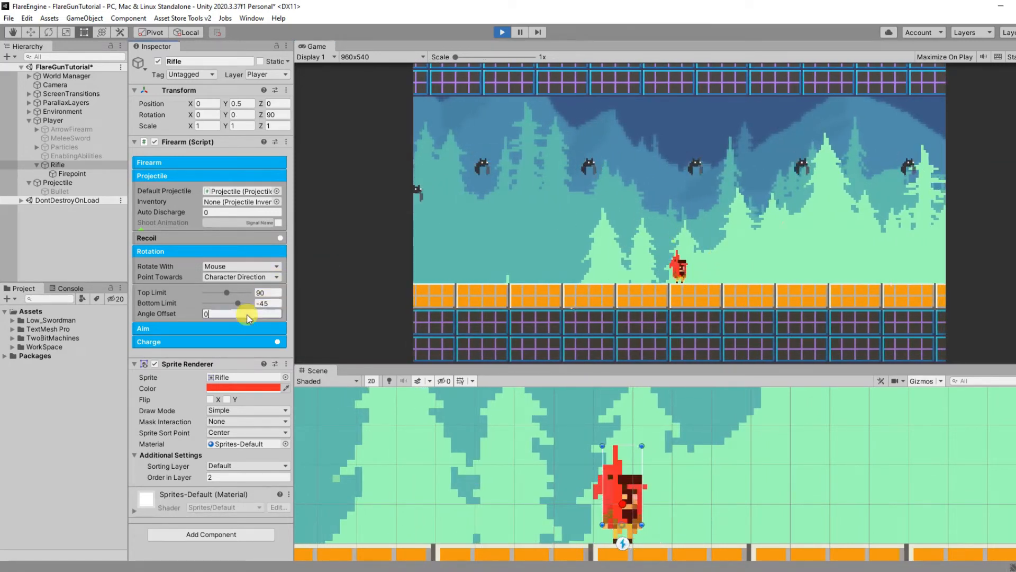
text(45)
key(Return)
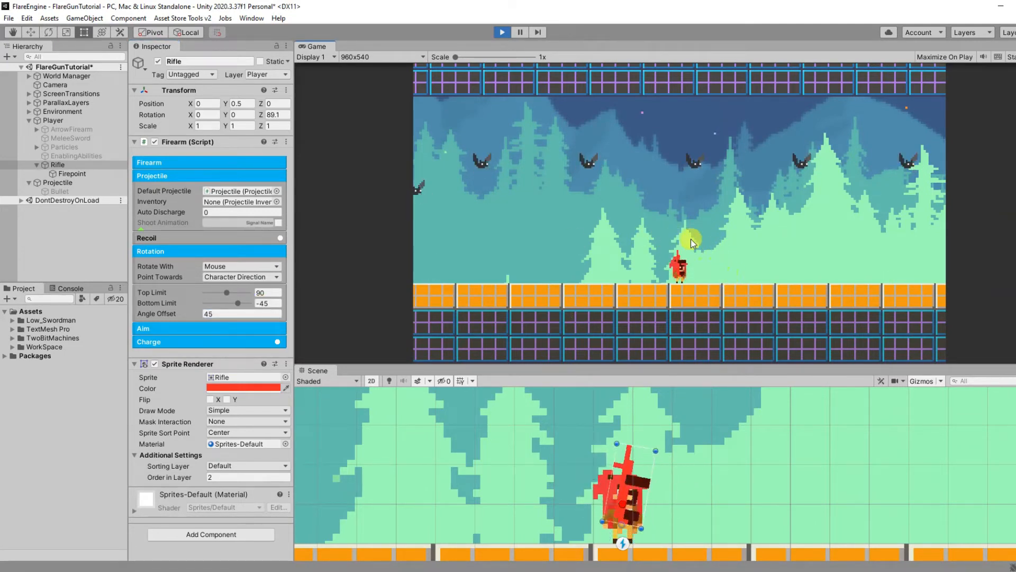
click(502, 31)
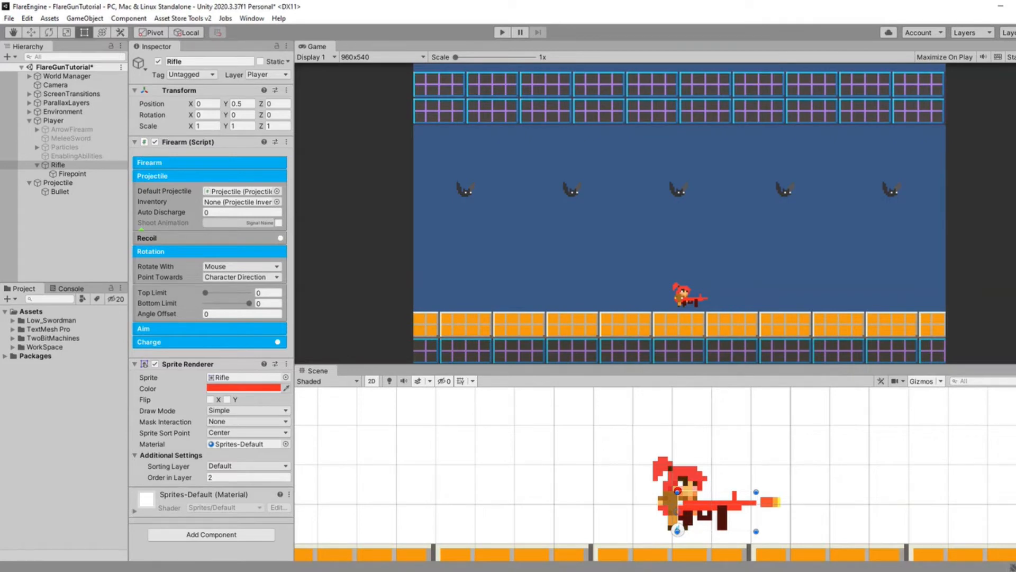
Step: Run the game with the Rifle pointing towards Character Direction and walk the player both ways to check its aim
click(503, 255)
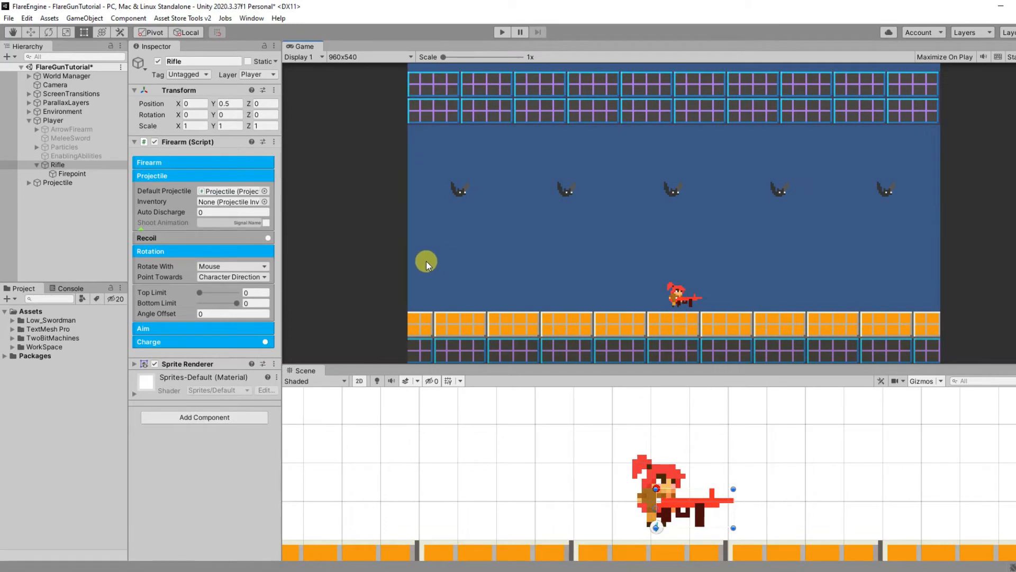
click(262, 277)
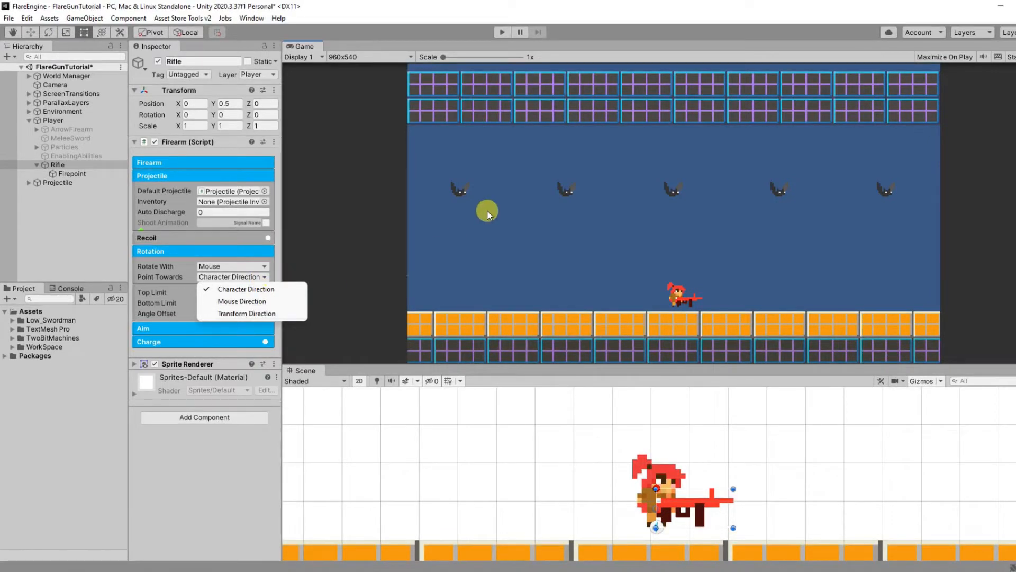
click(502, 31)
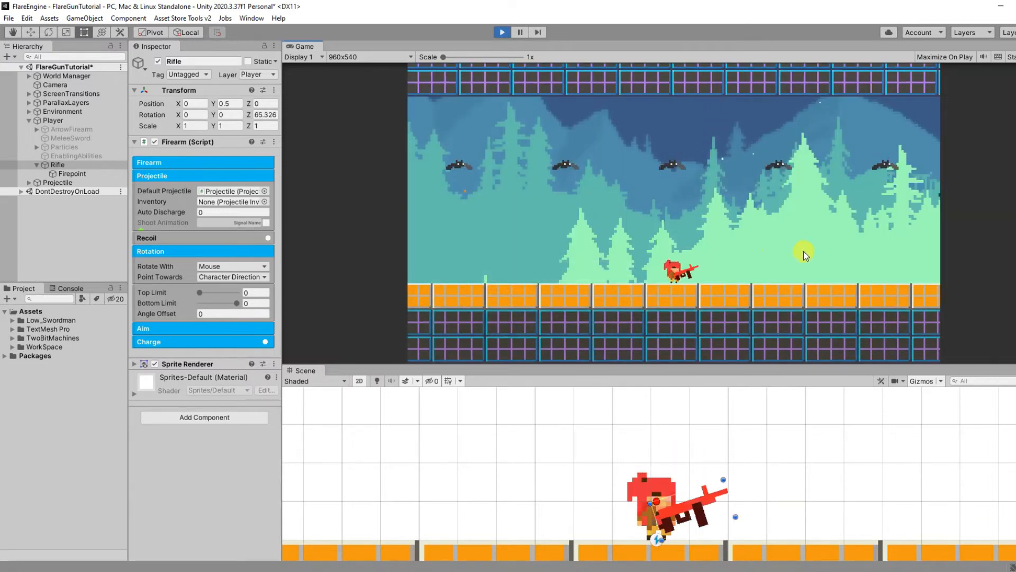
key(a)
key(d)
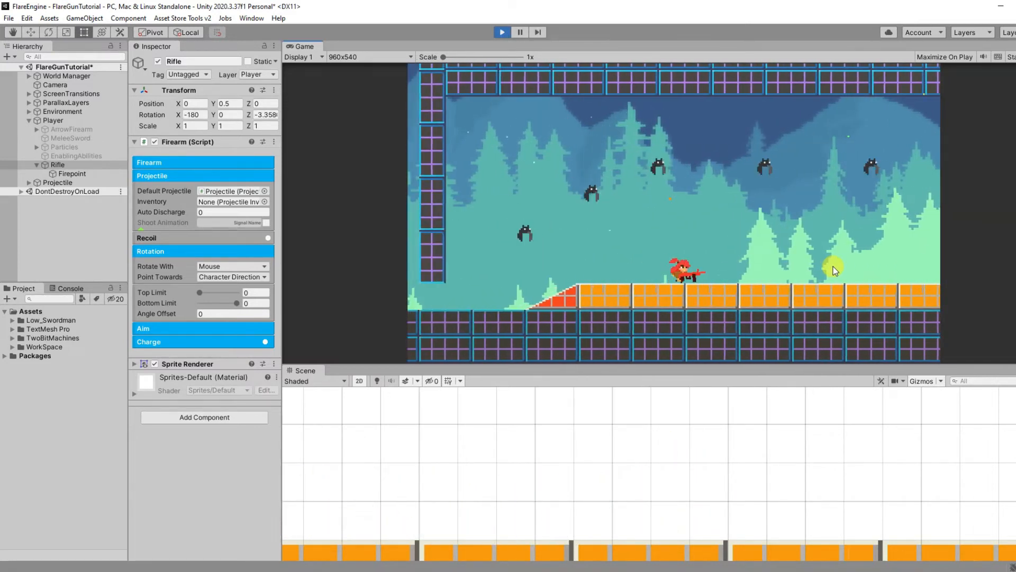
key(a)
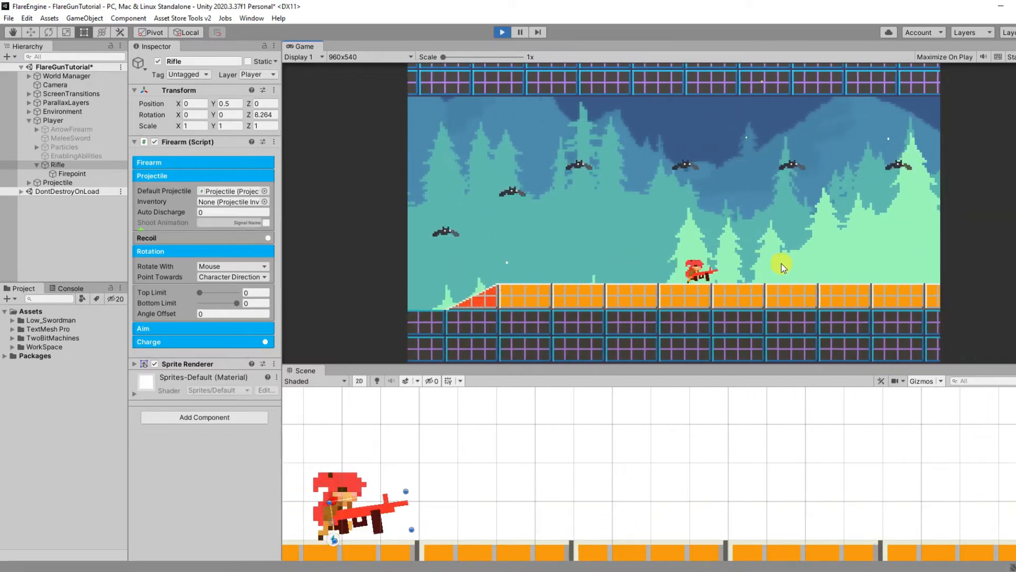
Step: Set the Rifle's Point Towards option to Mouse Direction and test firing while walking in the running game
click(235, 277)
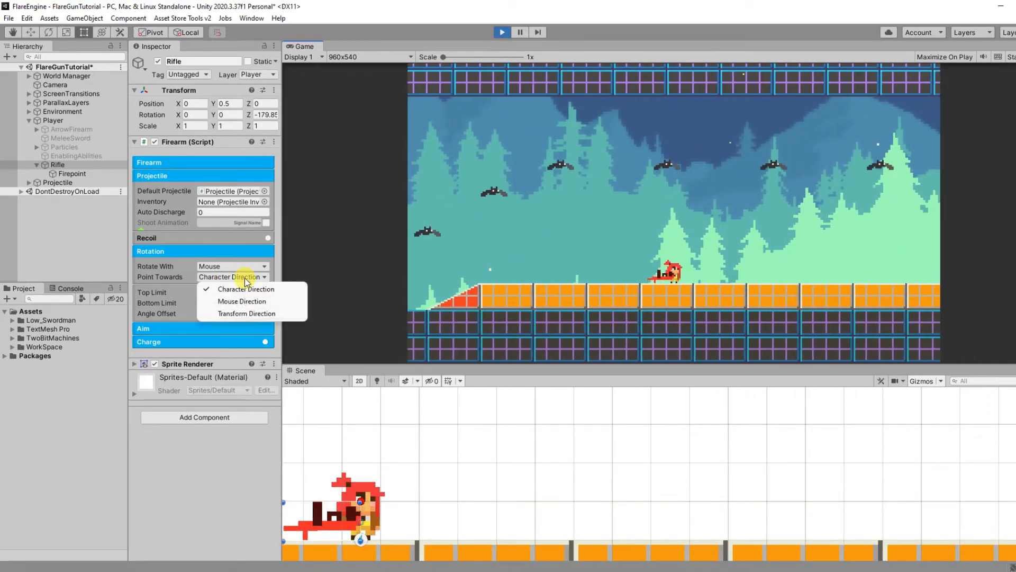
click(244, 300)
click(804, 252)
key(d)
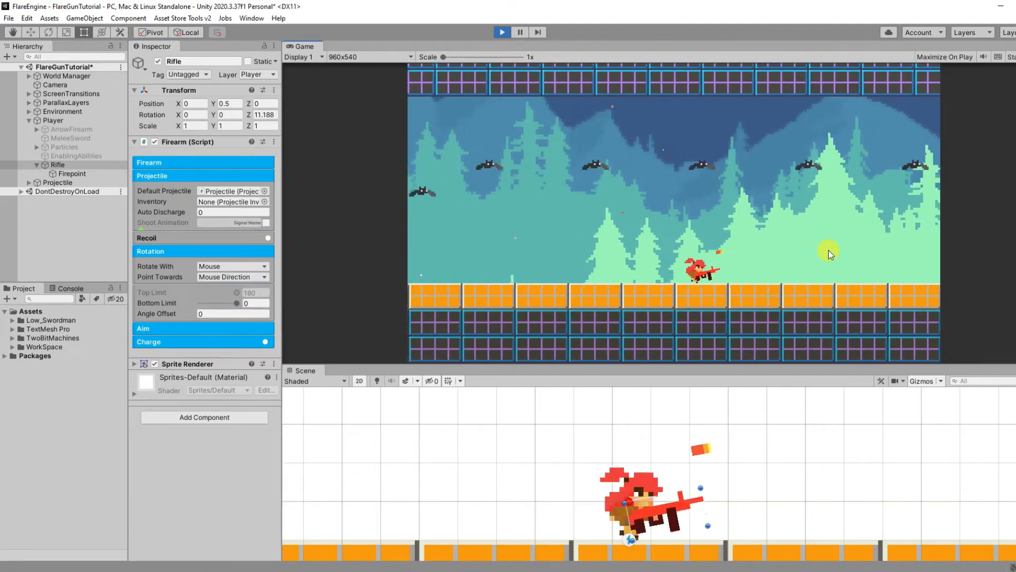
Step: Walk the player both ways in the running game to check the Rifle's aim with Mouse Direction pointing
key(a)
key(d)
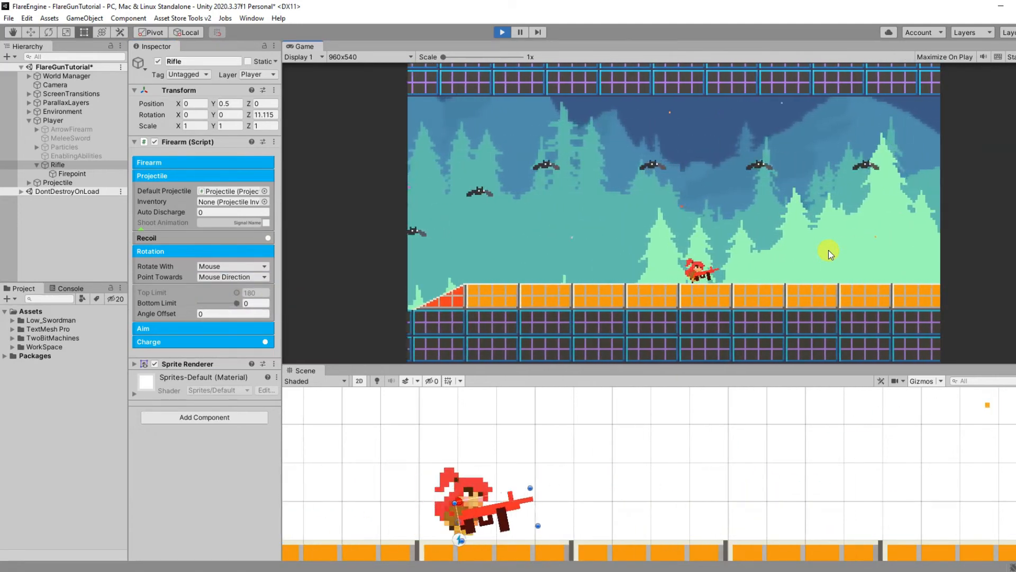
key(a)
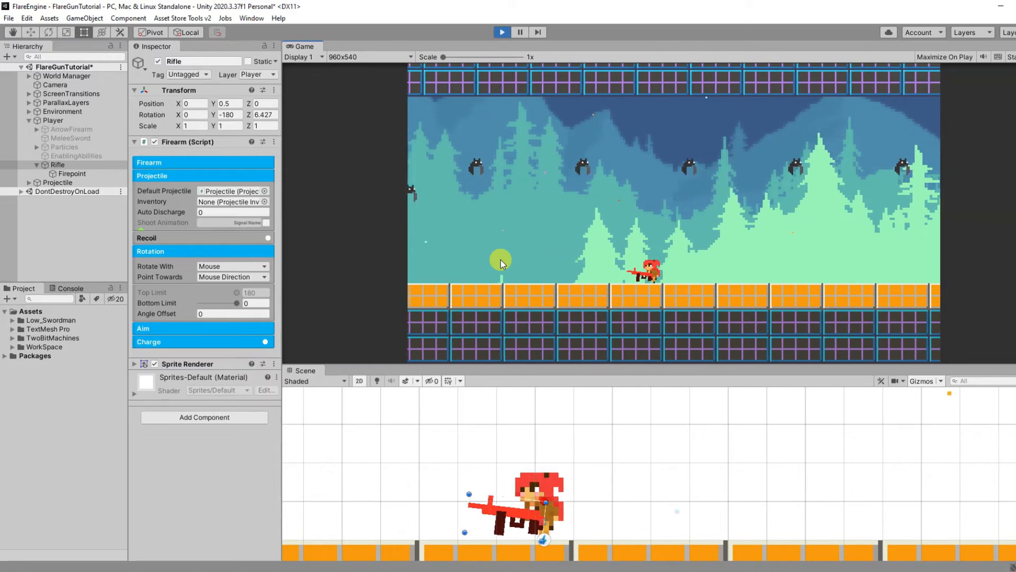
key(d)
key(a)
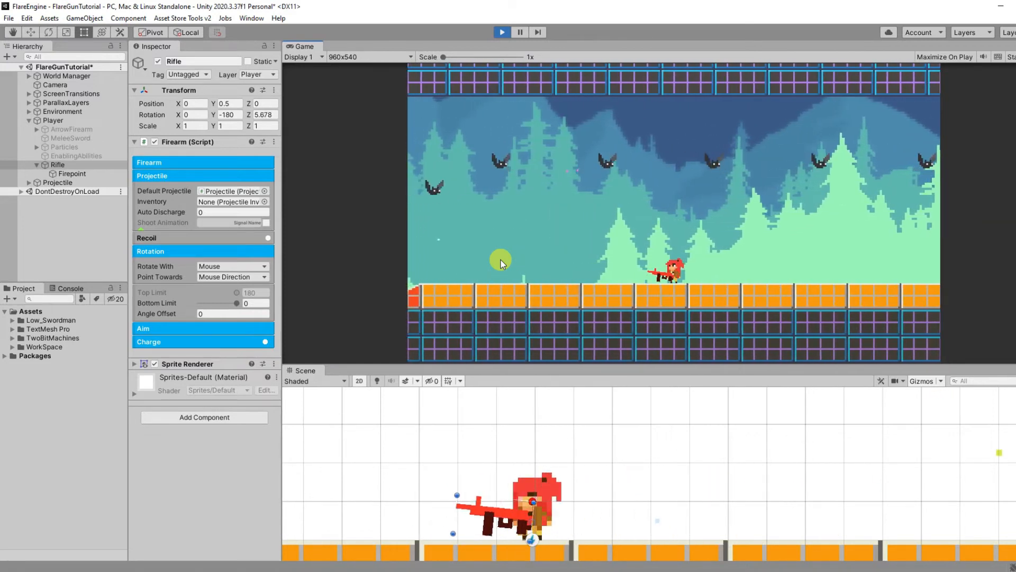
Step: Inspect the Player's Sprite Engine signals list for the mouseDirectionLeft and mouseDirectionRight signals
click(63, 121)
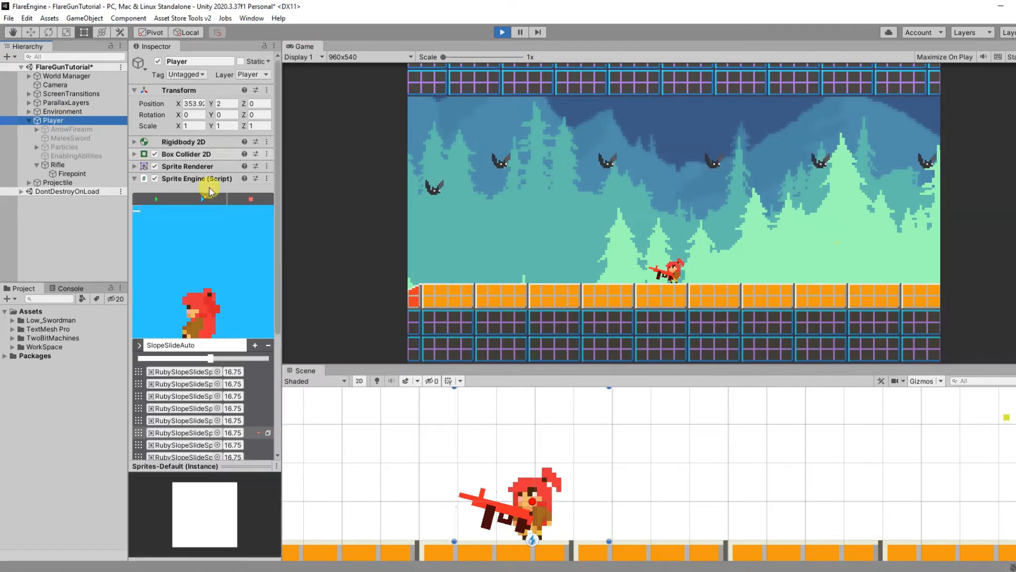
drag(277, 247, 281, 386)
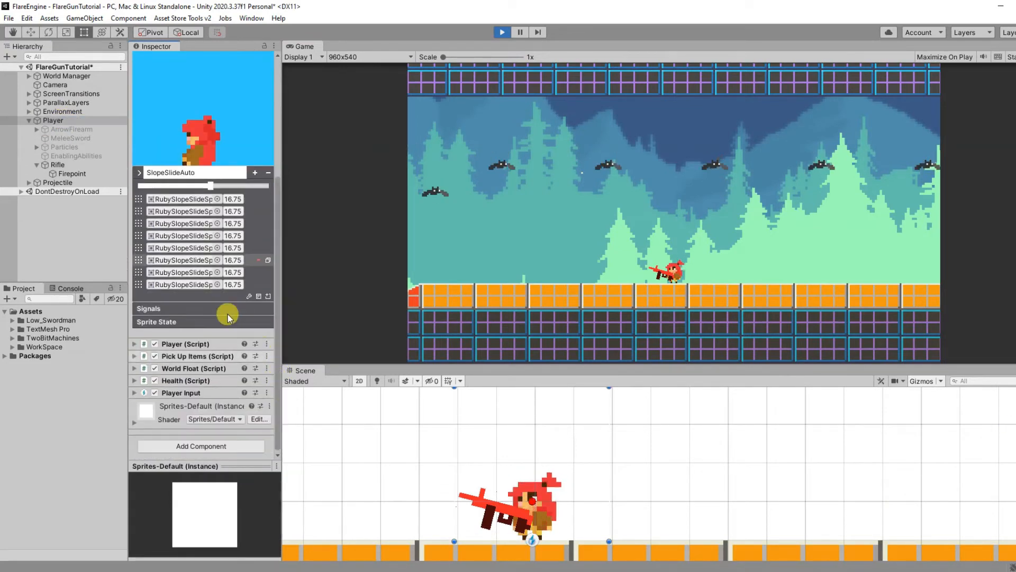
click(216, 308)
drag(280, 202, 262, 354)
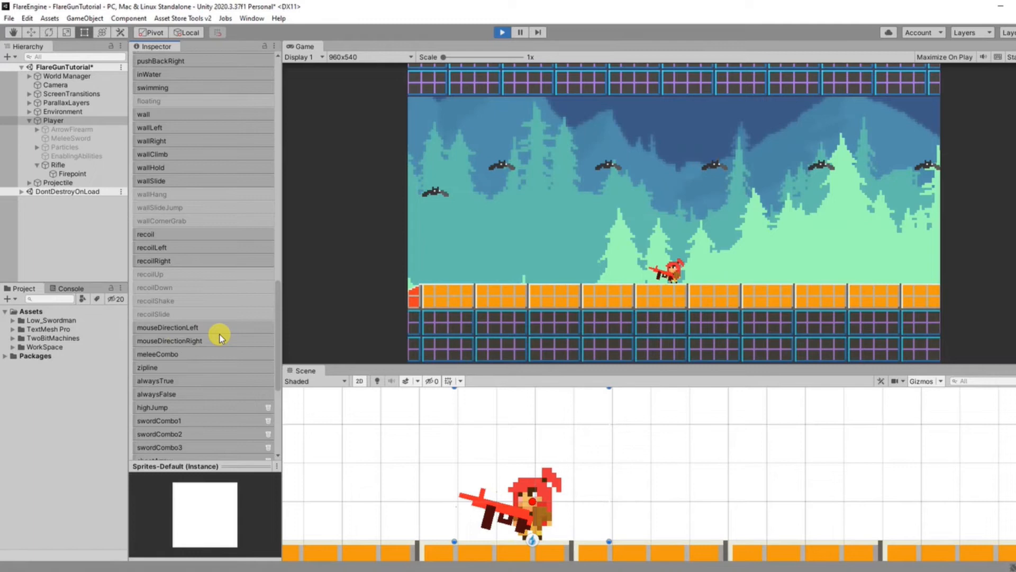
drag(275, 337, 278, 199)
click(217, 178)
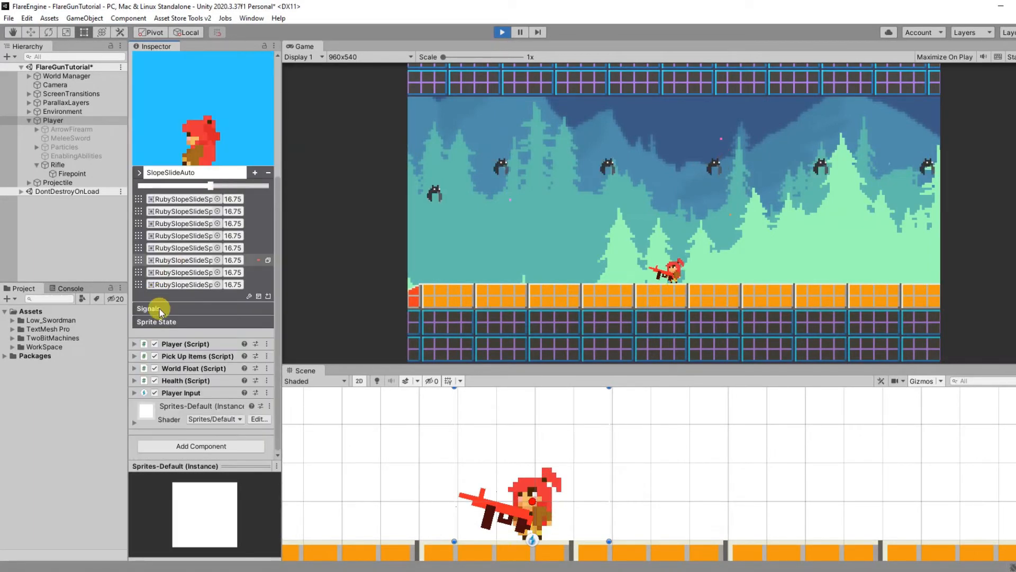
Step: Examine the flip settings for mouseDirectionLeft and mouseDirectionRight in the alwaysTrue group of the Player's Sprite State
click(172, 321)
drag(278, 271, 272, 411)
click(148, 323)
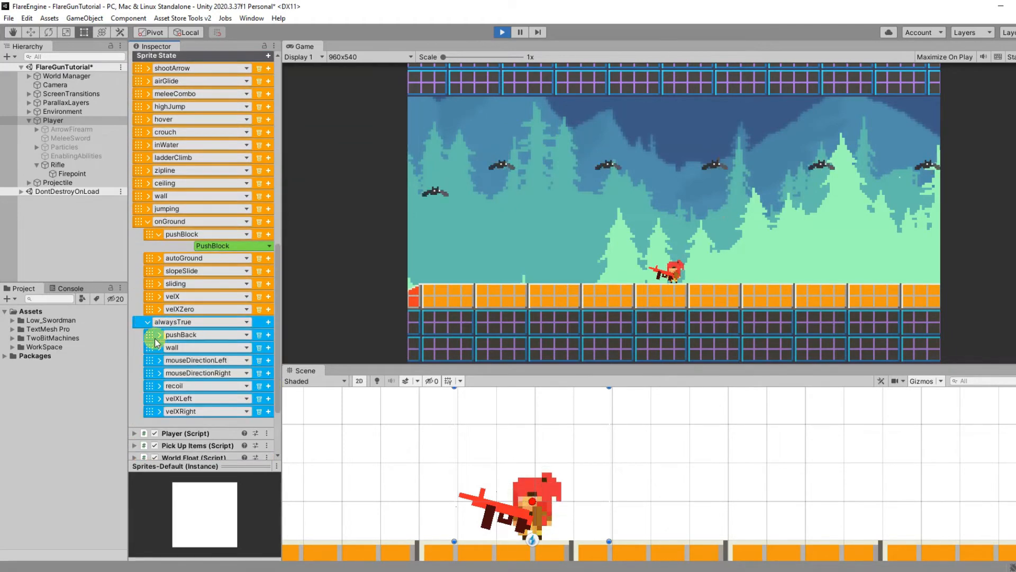
click(160, 374)
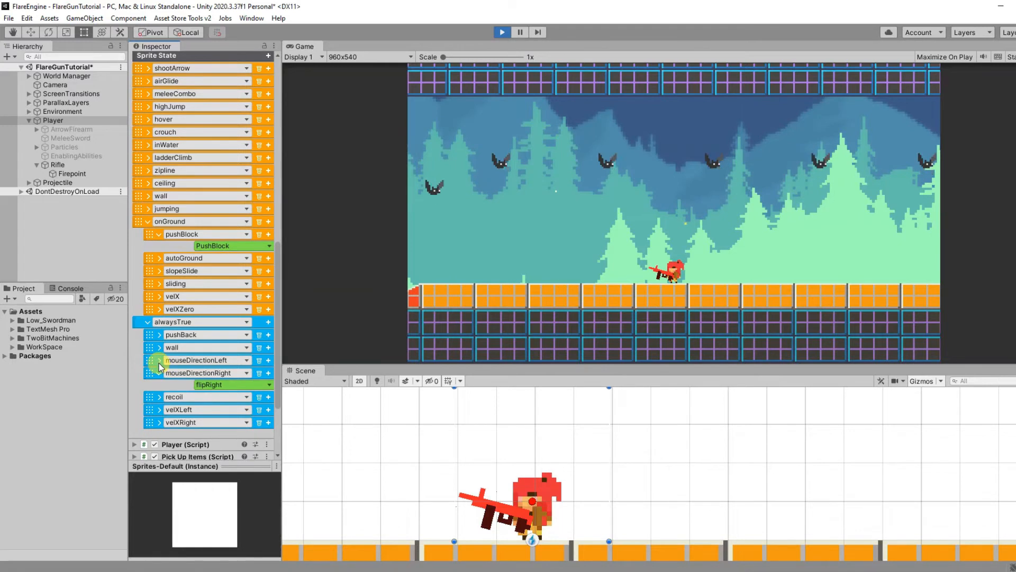
click(159, 360)
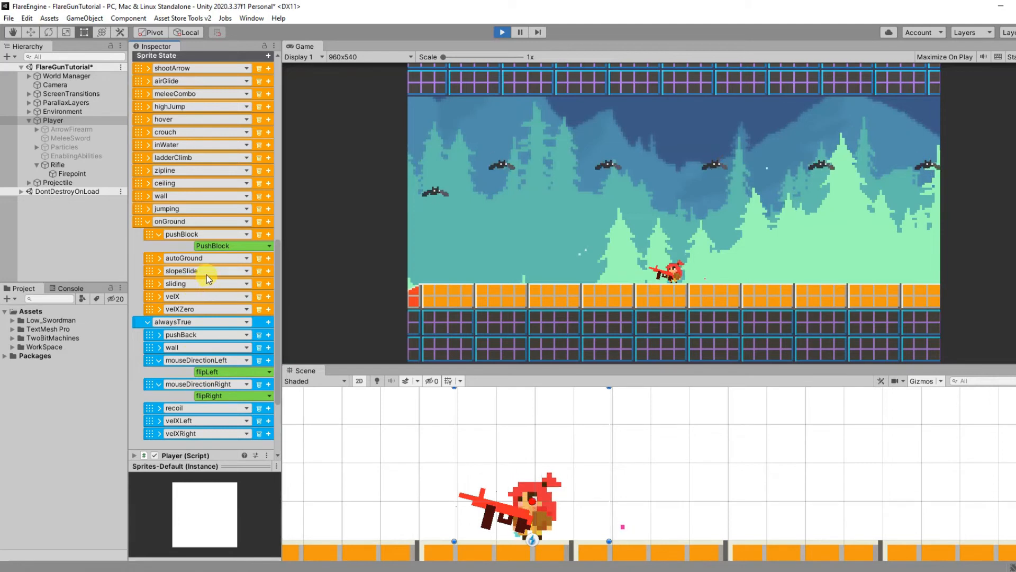
Step: Examine the mouse direction animations nested under the onGroup's velX sprite state, and stop the game
click(159, 296)
click(169, 309)
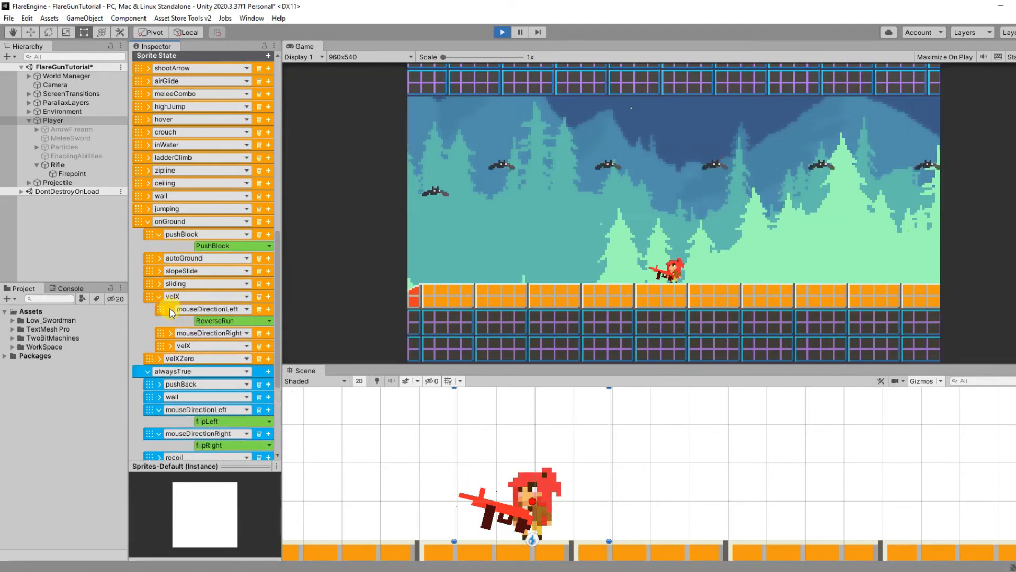
click(170, 332)
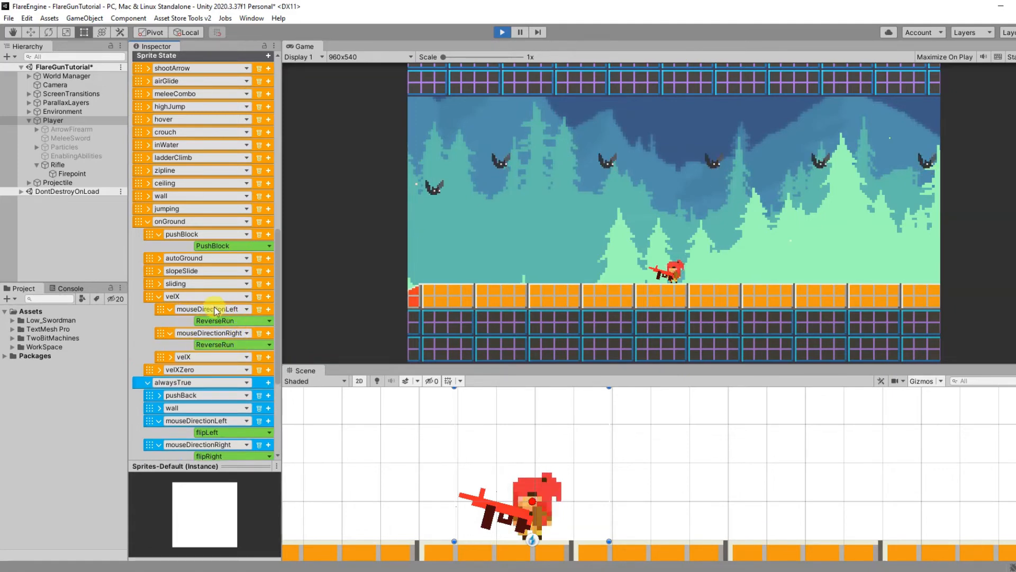
key(ctrl+p)
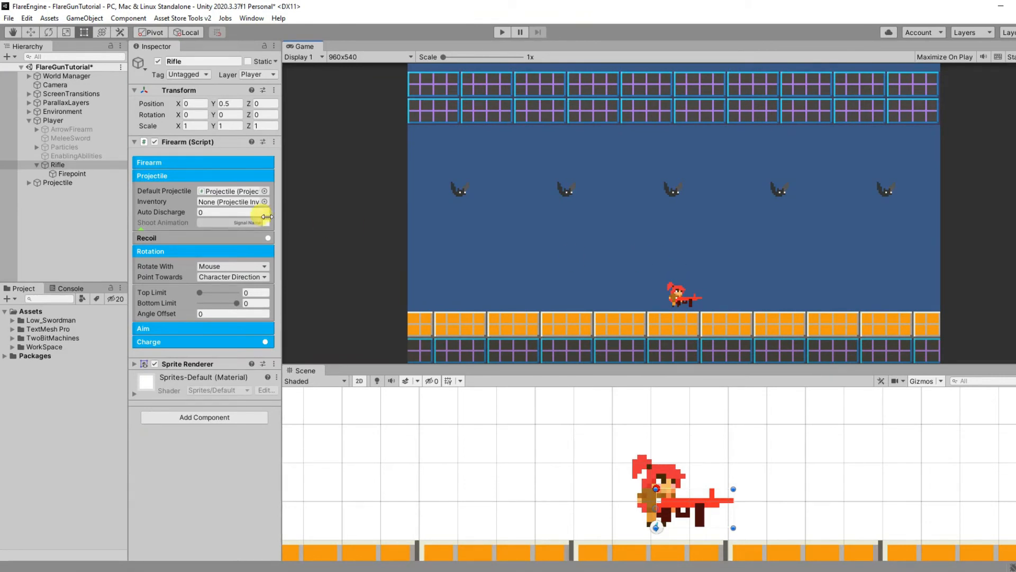
Step: Set the Rifle to rotate with Eight Direction and assign the Left and Right input buttons to its horizontal directions
click(241, 266)
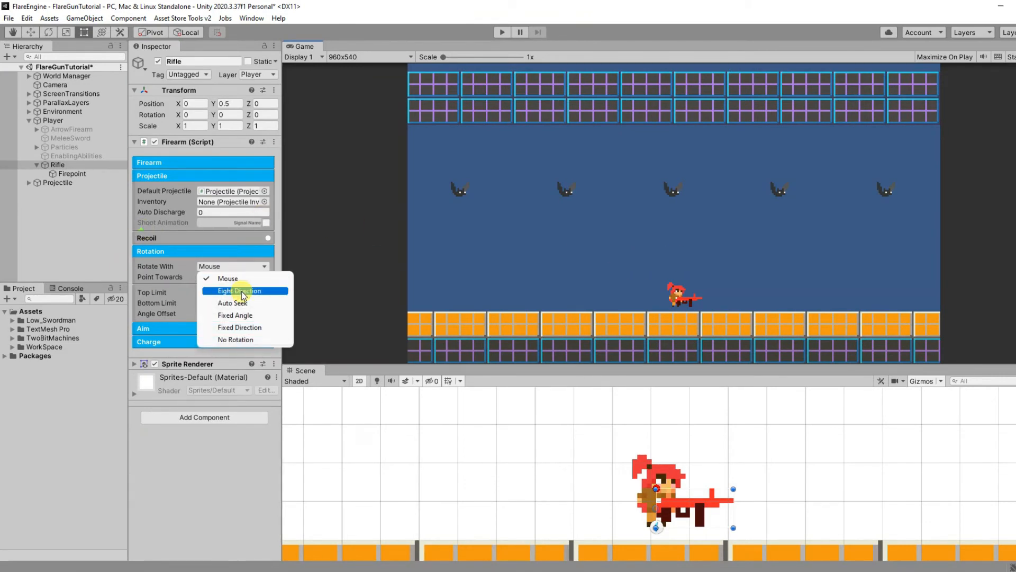
click(241, 291)
click(228, 293)
click(665, 354)
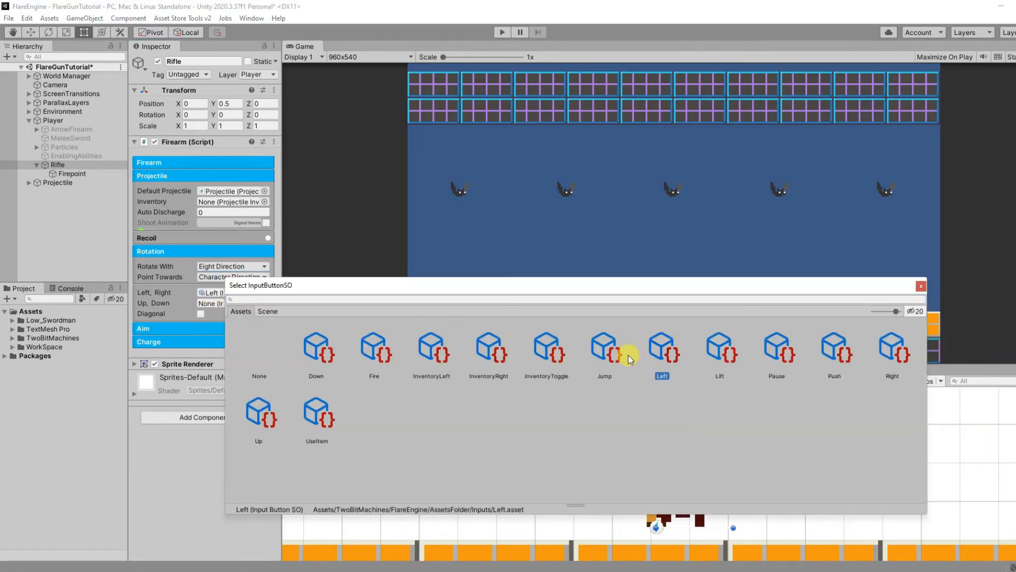
click(178, 295)
click(264, 293)
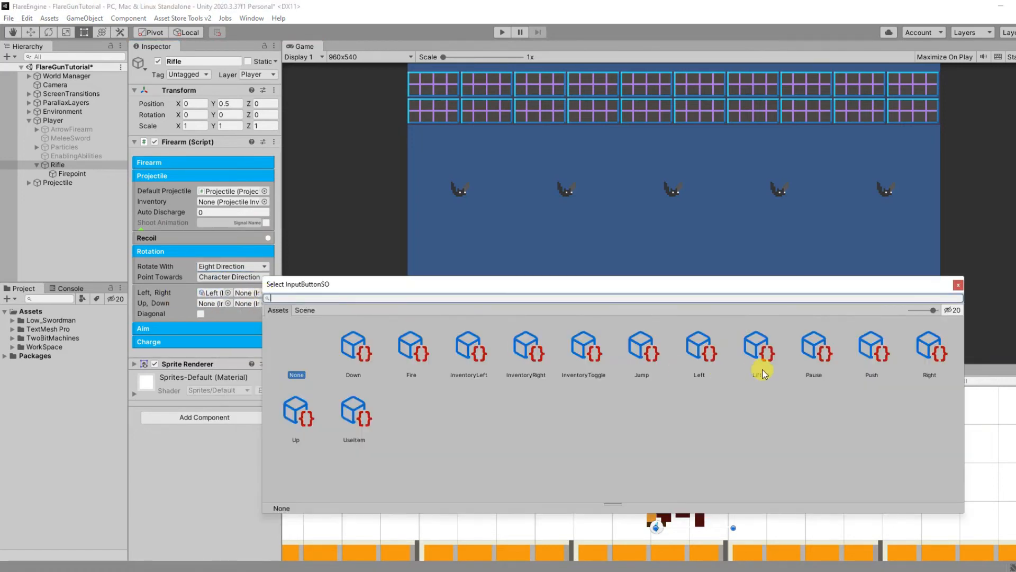
click(921, 355)
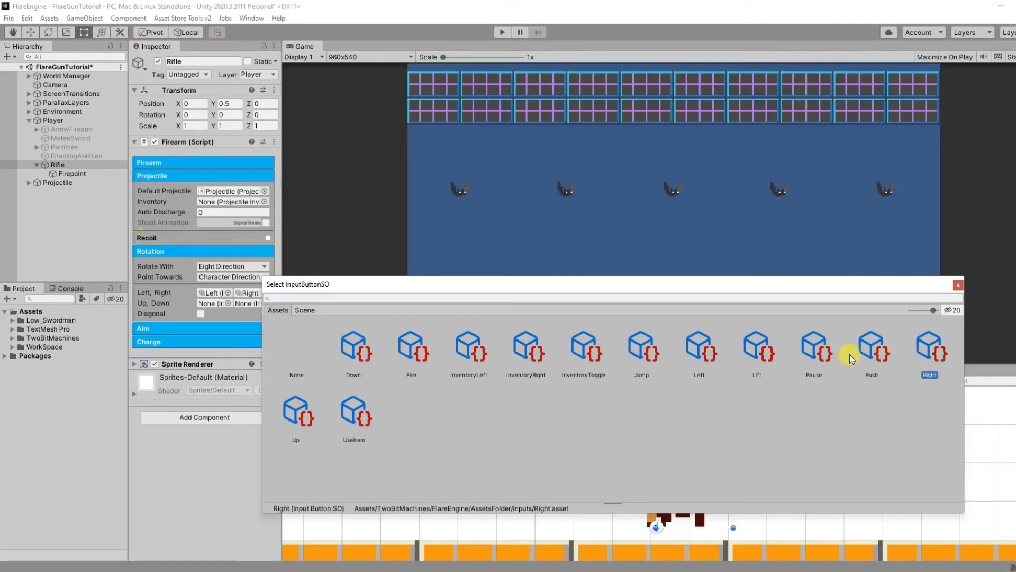
Step: Assign the Up and Down input buttons to the Rifle's vertical rotation directions
click(181, 301)
click(228, 303)
click(252, 439)
click(177, 315)
click(265, 303)
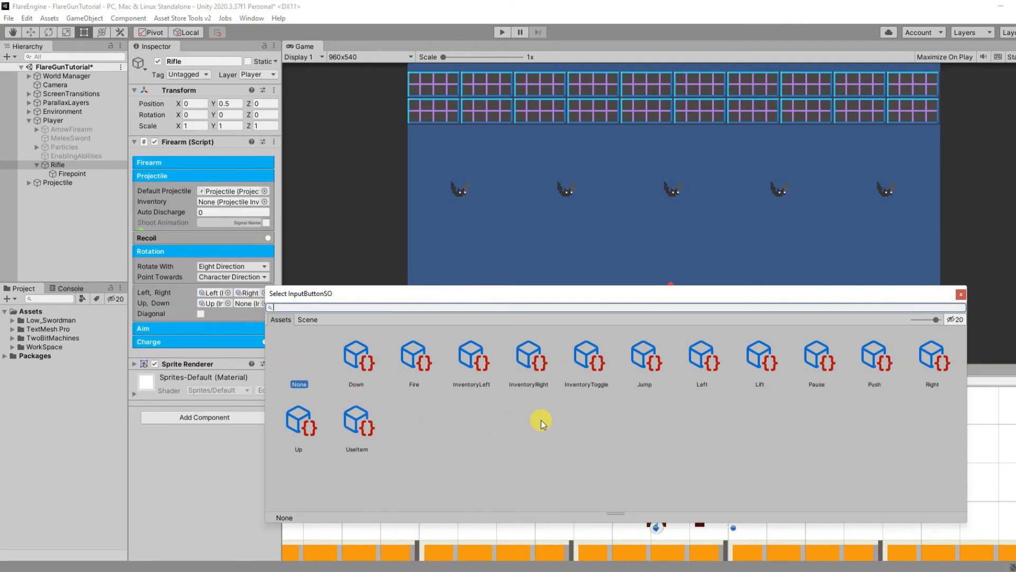
click(356, 357)
click(301, 284)
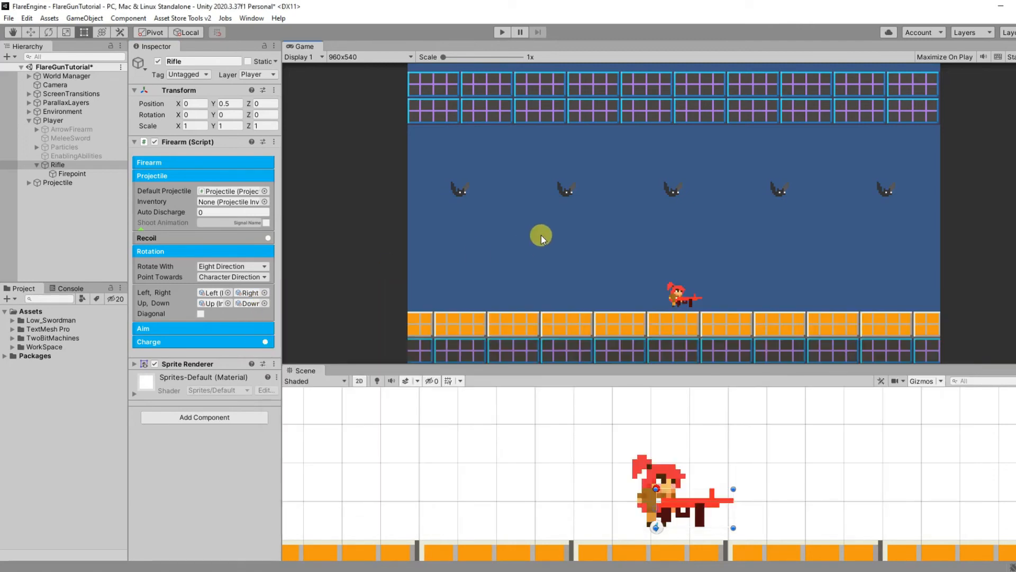
Step: Run the game and test the Rifle's Eight Direction aiming upward, downward and both sideways while jumping
click(505, 35)
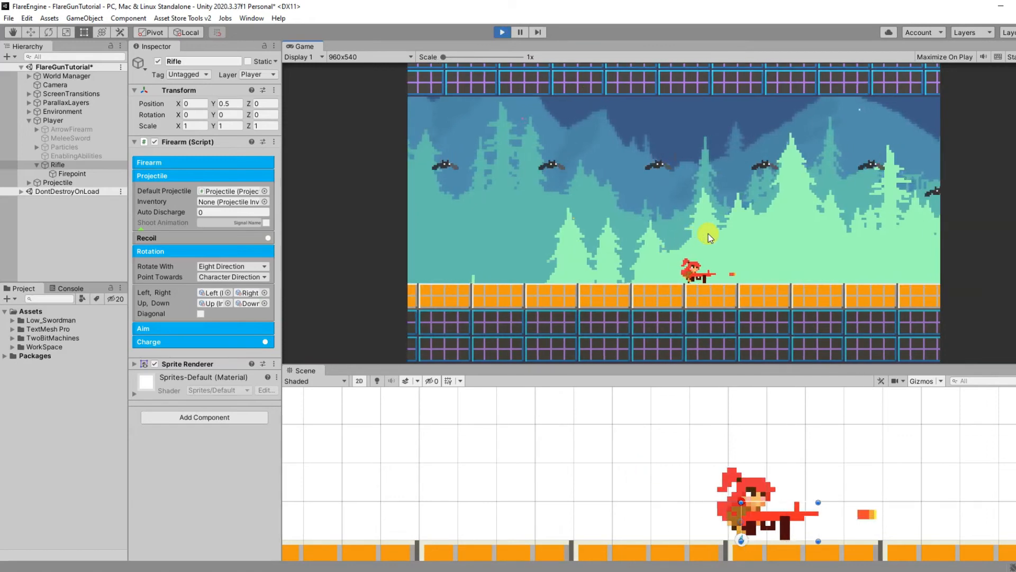
key(Up)
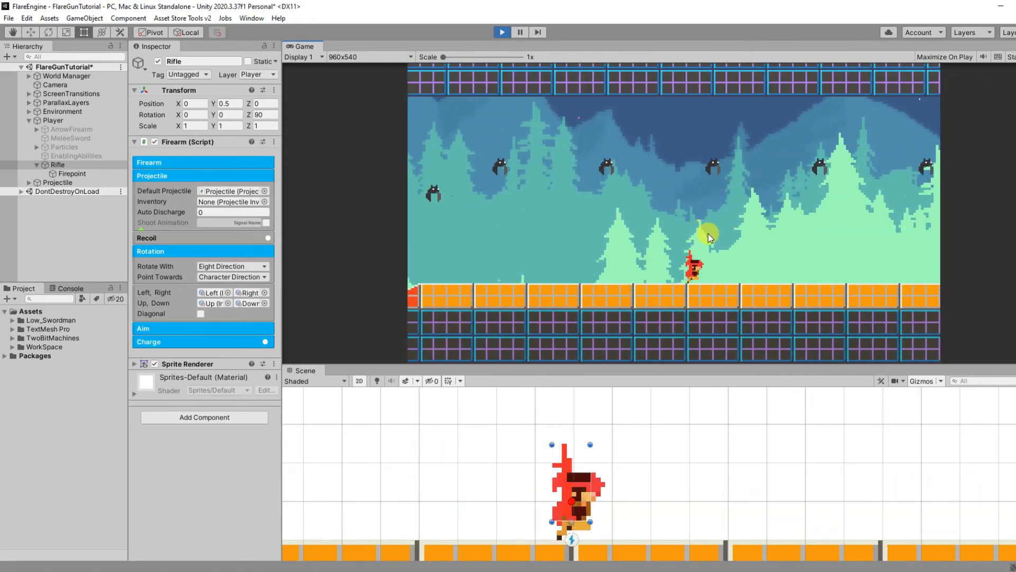
key(Left)
key(space)
key(Down)
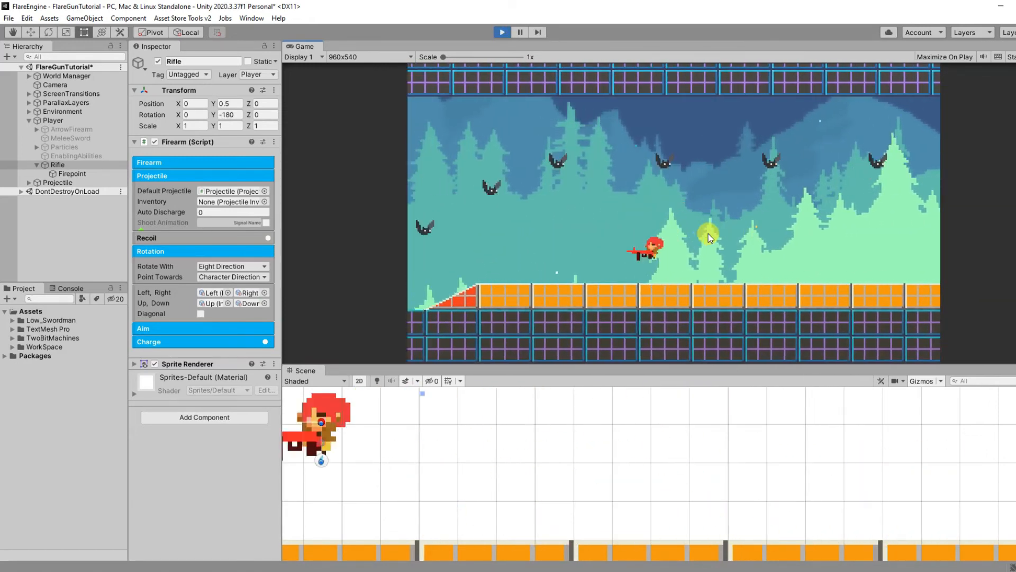
key(Right)
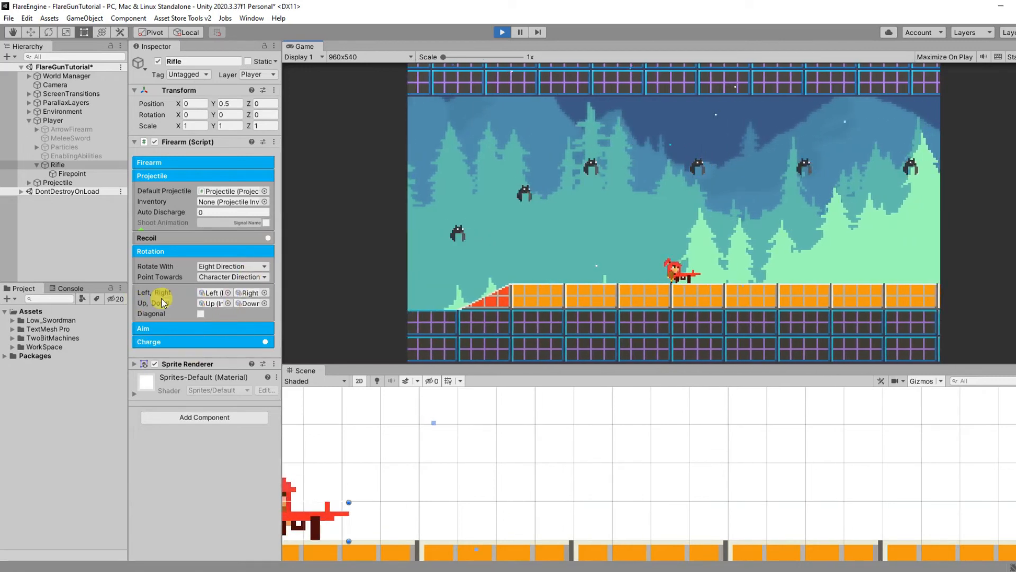
Step: Enable Diagonal rotation for the Rifle and test aiming diagonally up and down while walking and jumping both ways
click(201, 314)
click(805, 243)
key(Right)
key(Up)
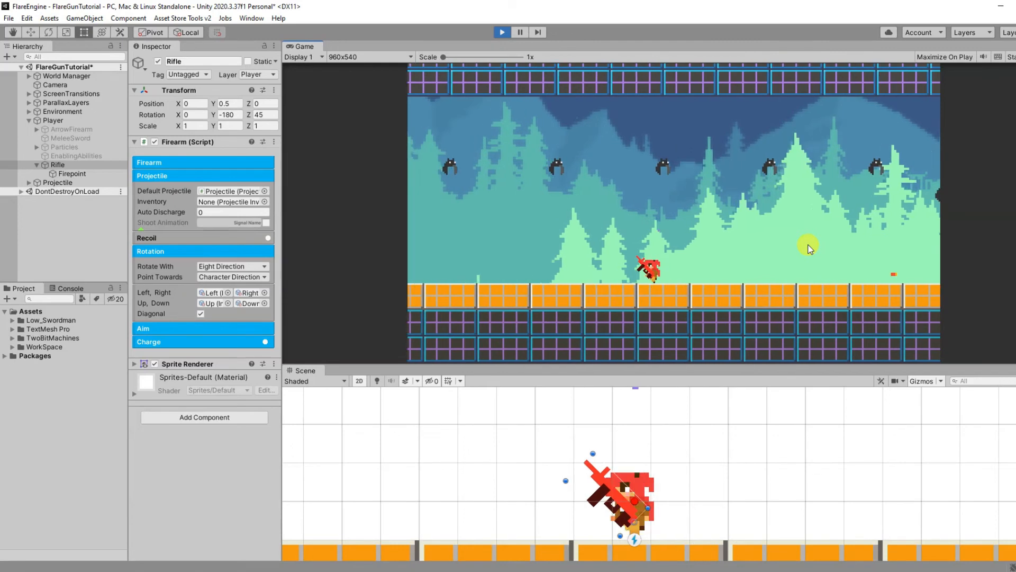
key(space)
key(s)
key(d)
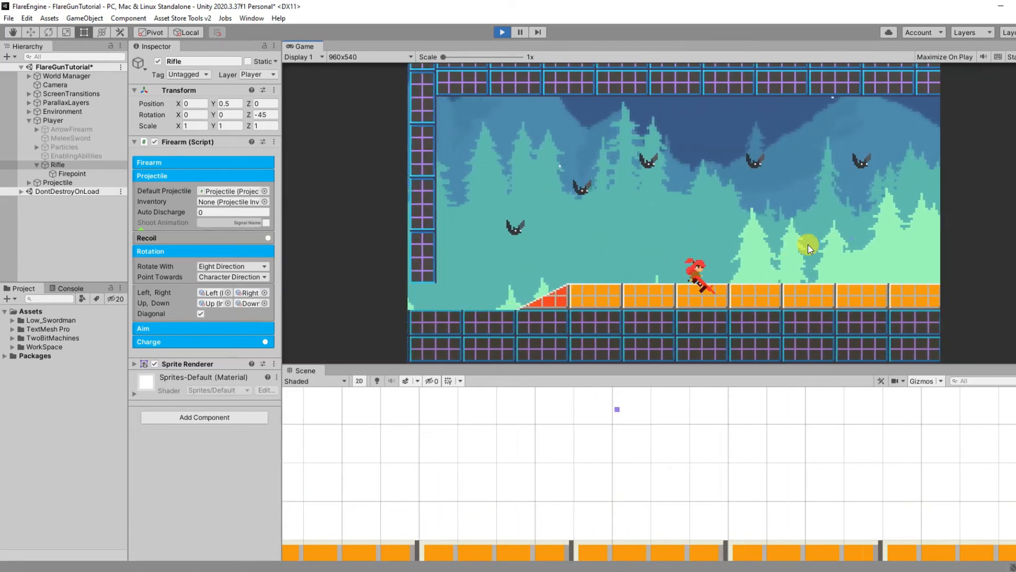
key(s)
key(space)
key(a)
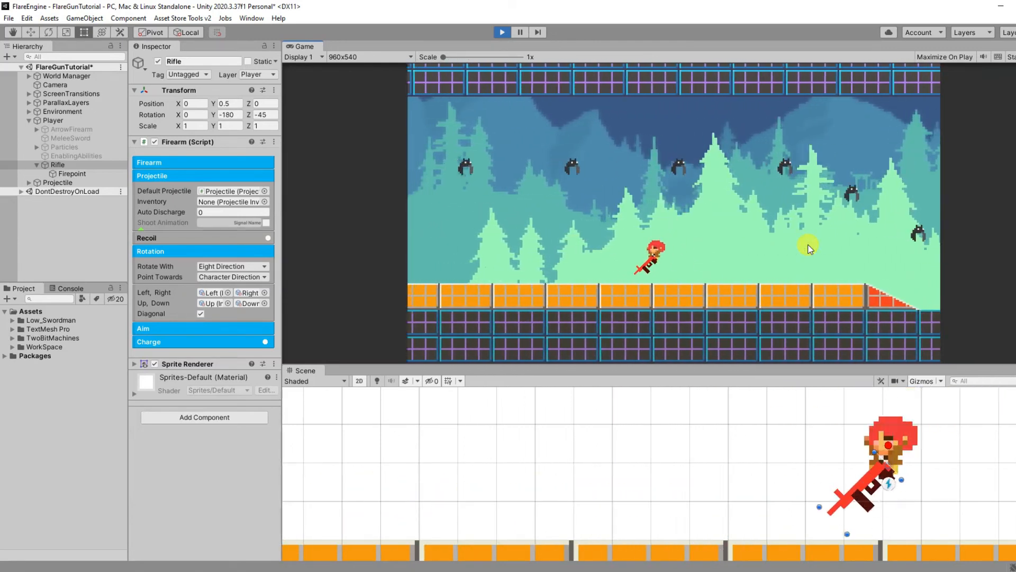
key(d)
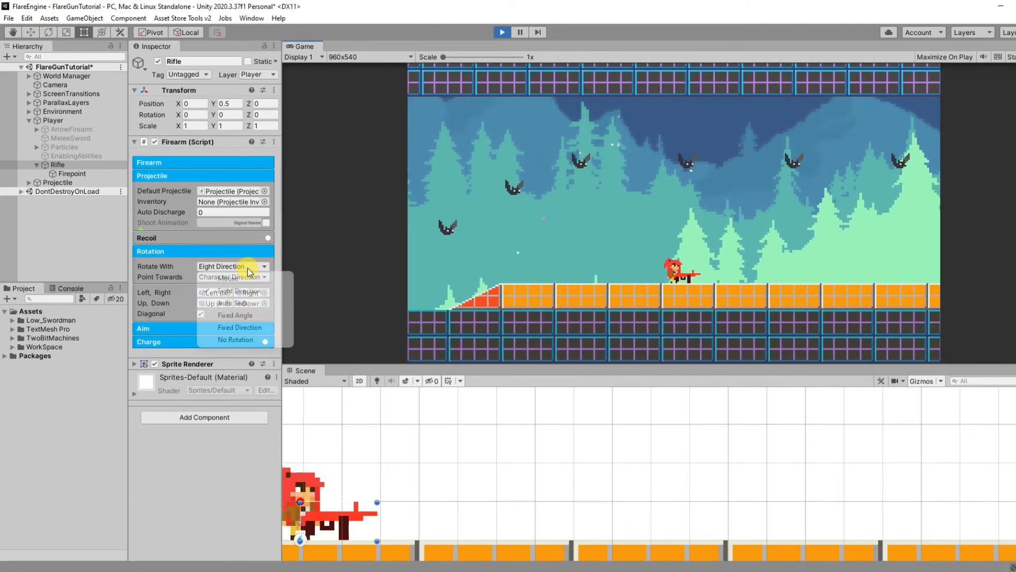
Step: Try rotating the Rifle with a Fixed Angle of 45 while walking the player both ways and jumping
click(247, 316)
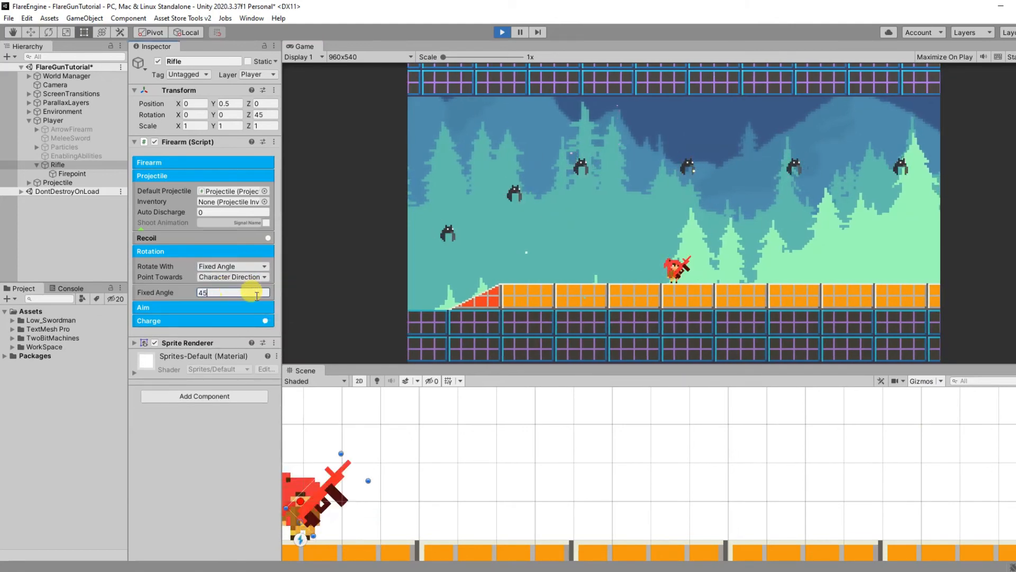
click(788, 244)
key(d)
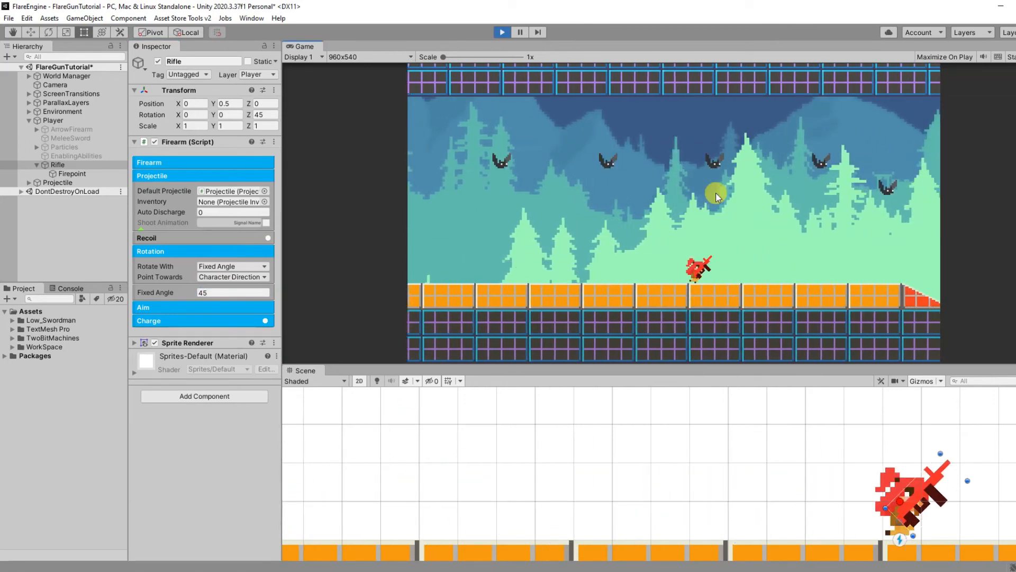
key(a)
key(space)
key(d)
key(a)
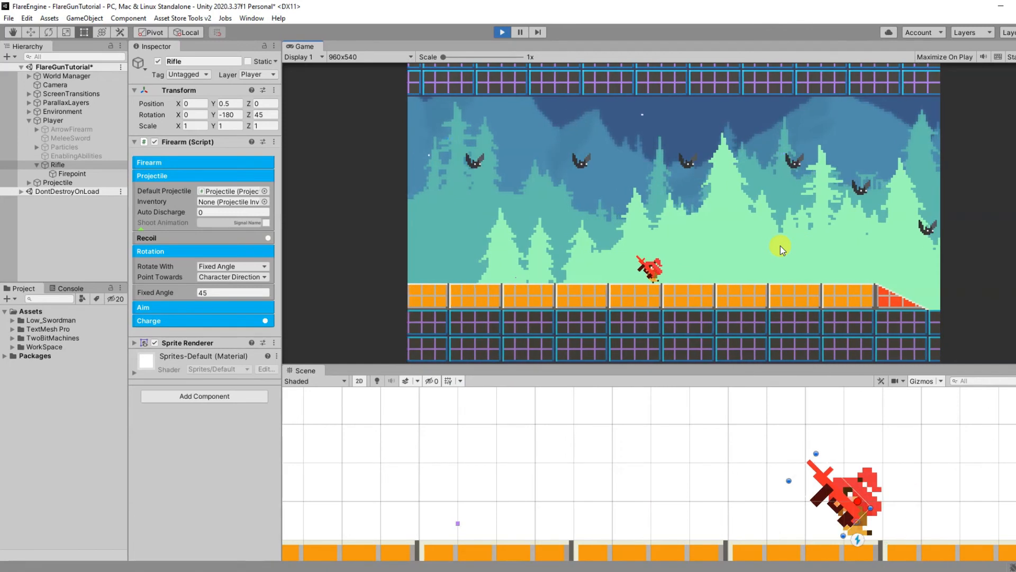
key(d)
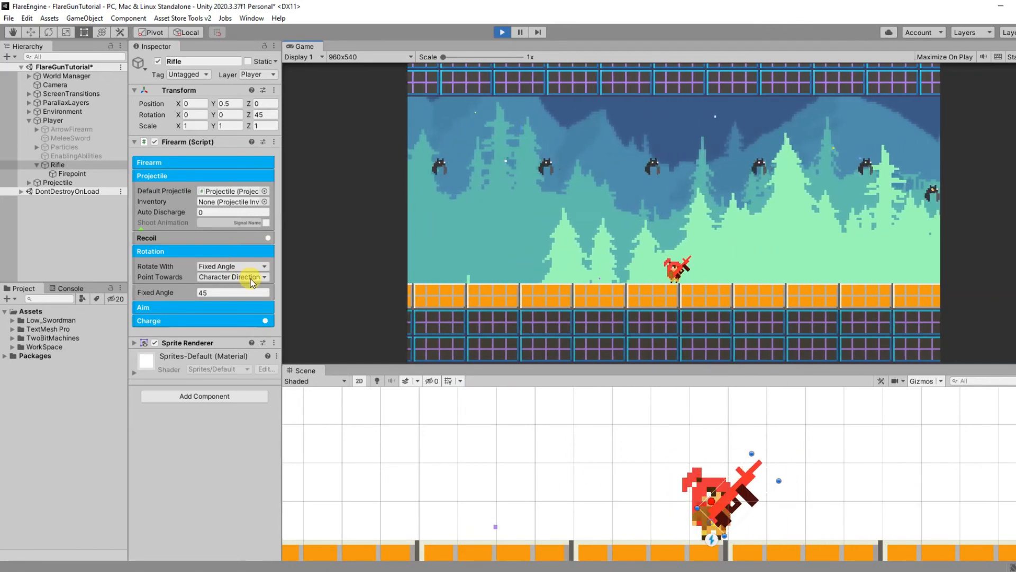
Step: Set the Rifle to rotate with Fixed Direction at X 1, Y 0 and test it while walking, firing and jumping
click(243, 328)
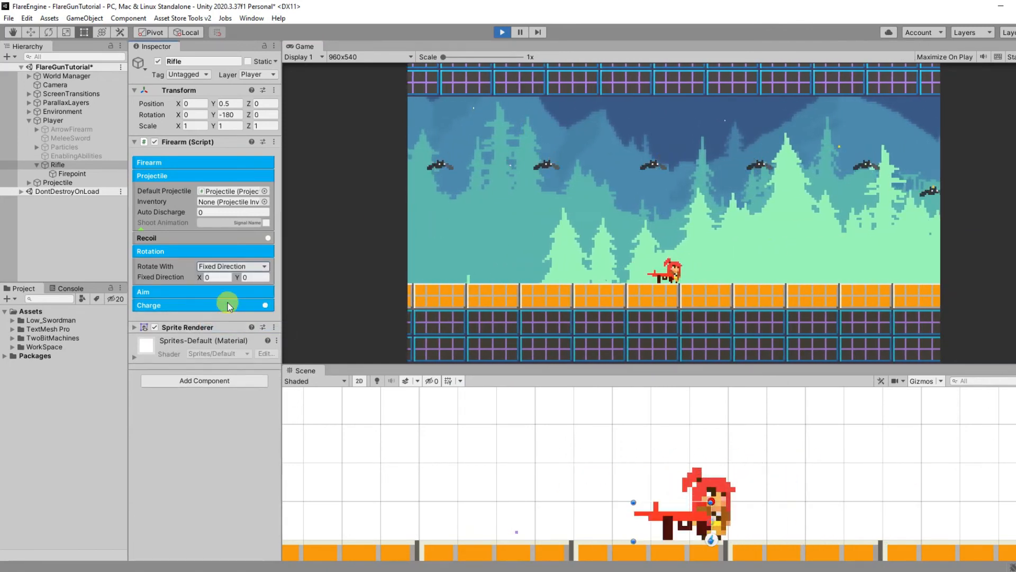
click(706, 270)
key(d)
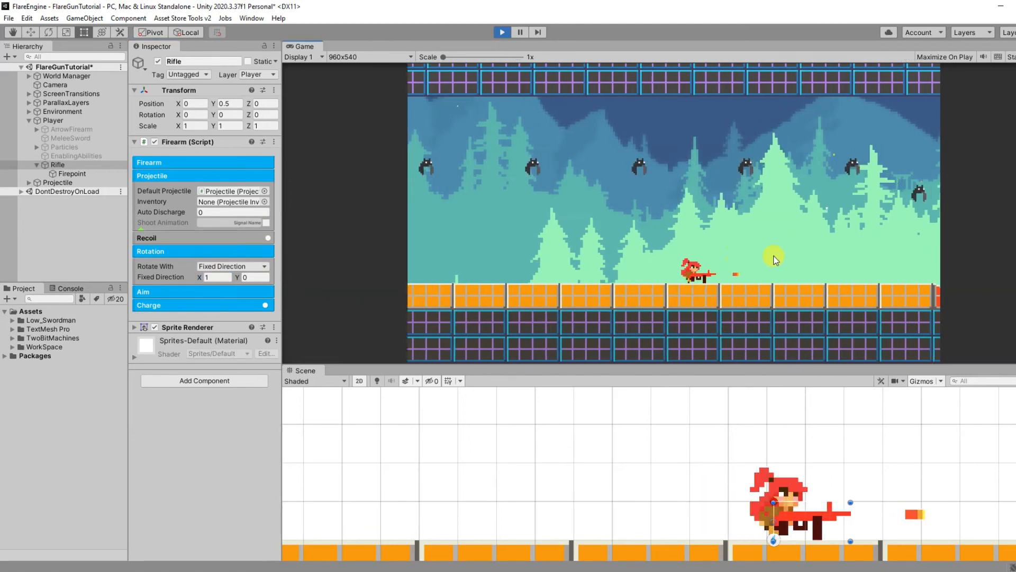
key(a)
click(598, 281)
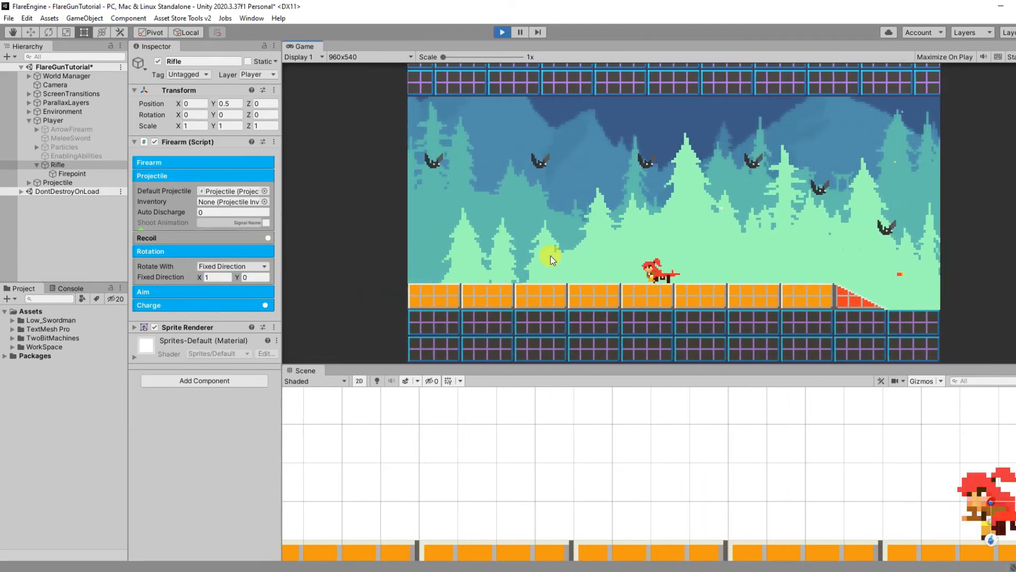
key(d)
key(space)
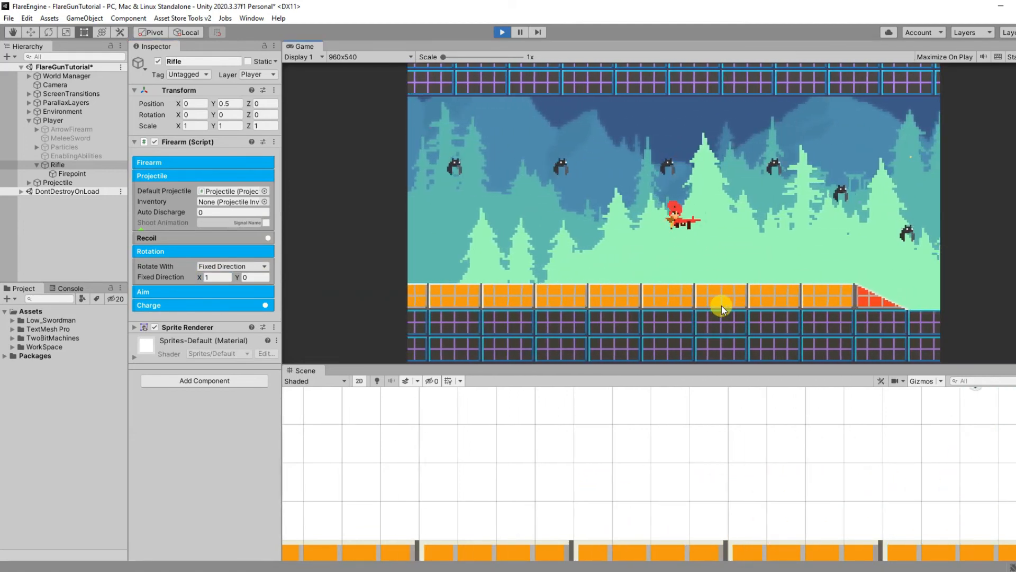
Step: Set the Rifle to rotate with Auto Seek, targeting the Enemy layer within a Search Radius of 20
key(space)
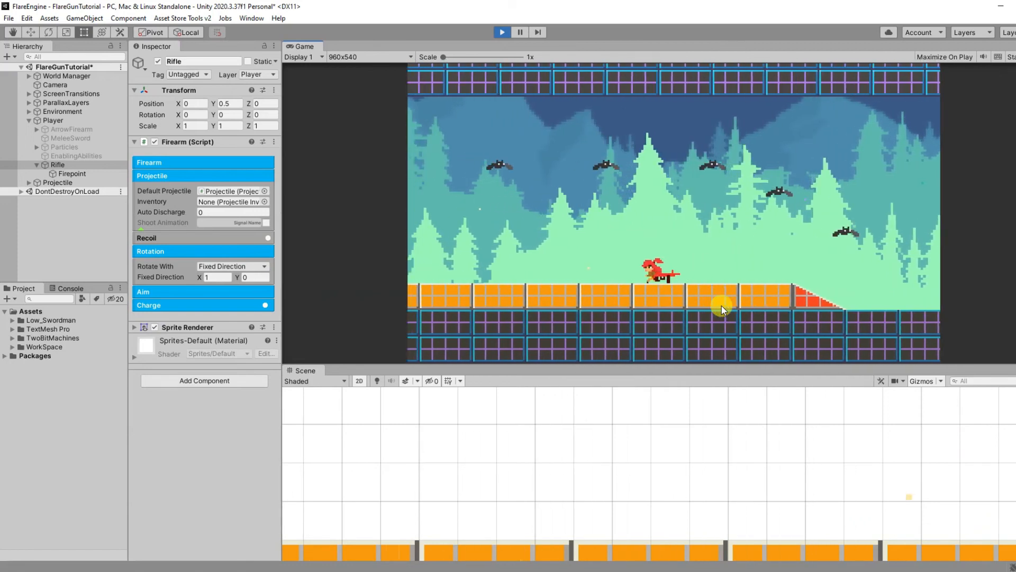
click(254, 267)
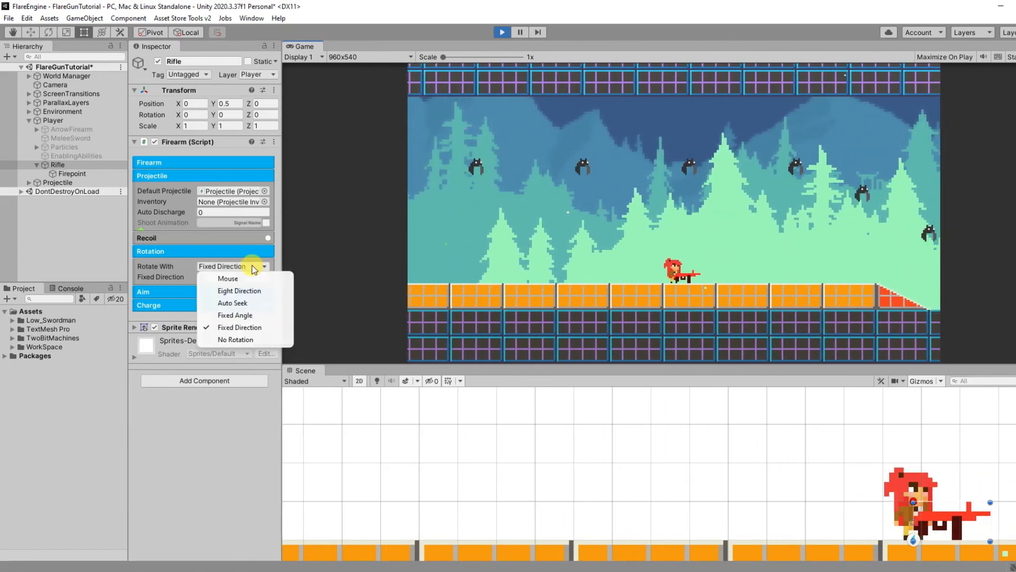
click(232, 303)
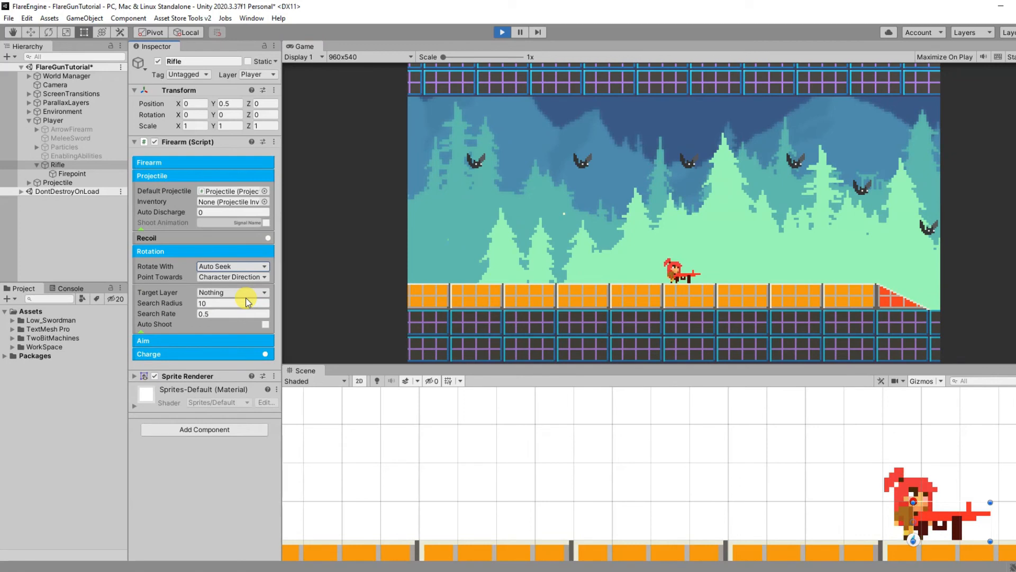
click(250, 294)
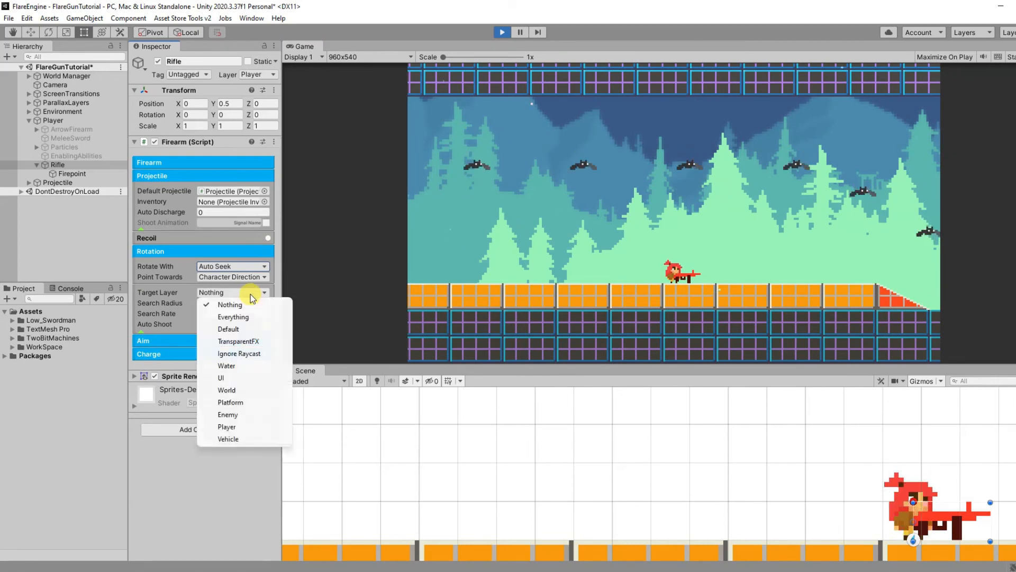
click(243, 415)
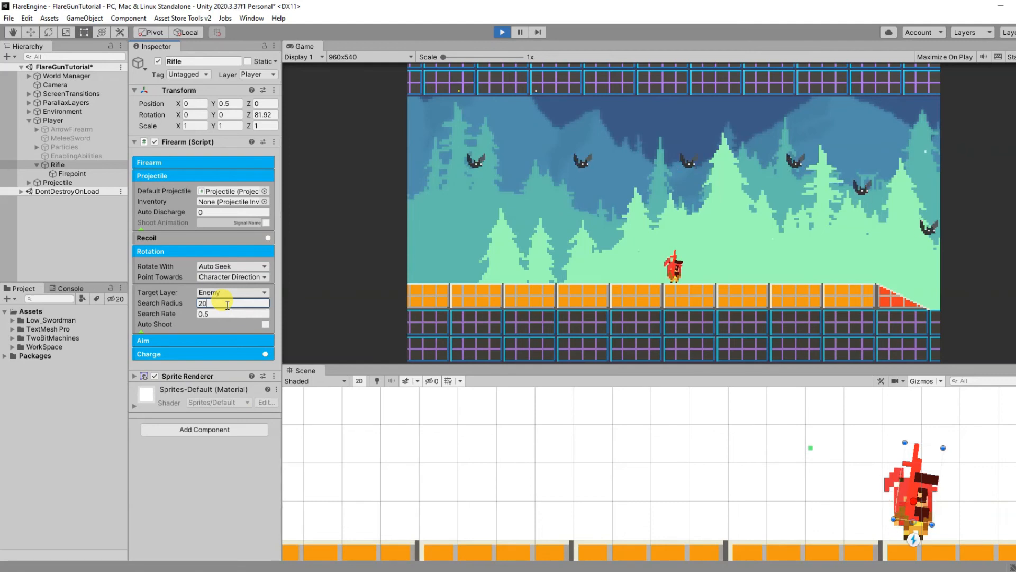
Step: Test the Rifle's Auto Seek aiming by walking the player both ways beneath the bats
key(a)
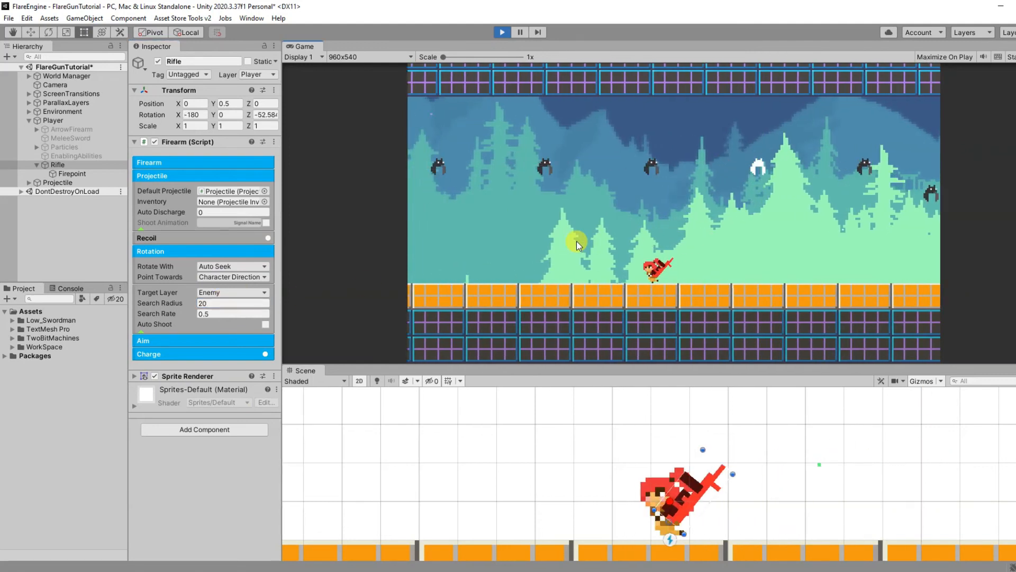
key(d)
key(d)
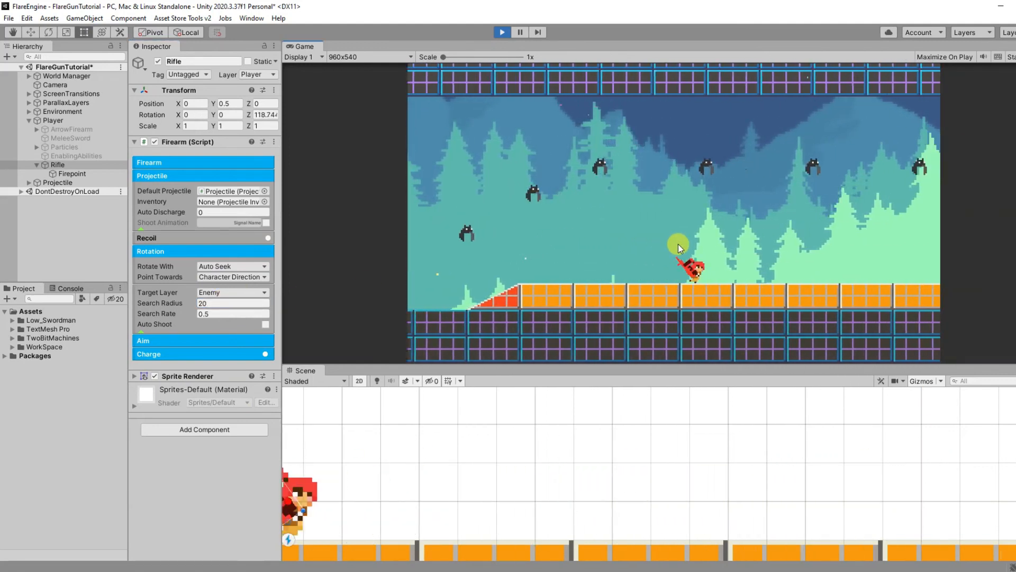
key(d)
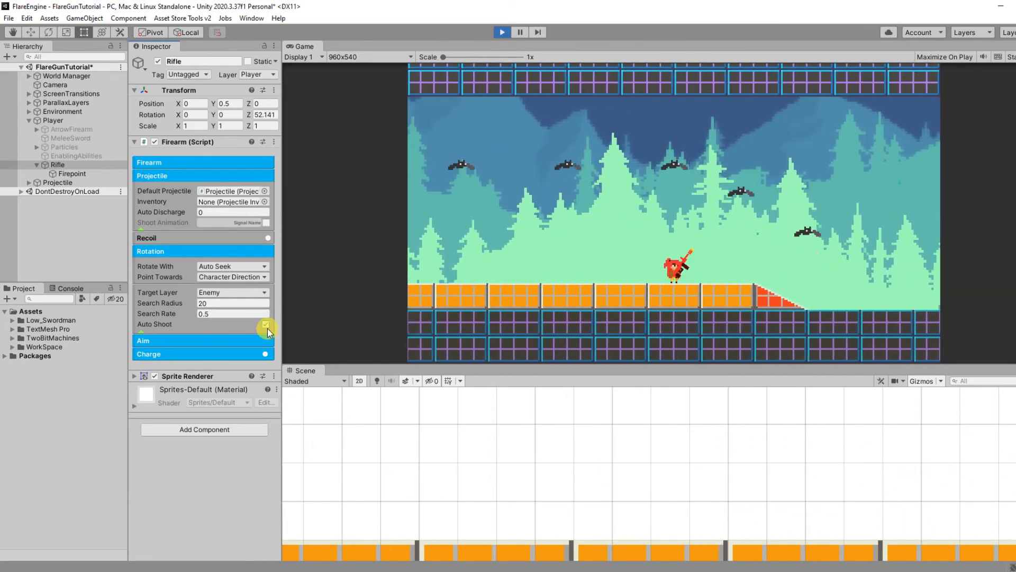
Step: Enable Auto Shoot for the Rifle and test it while walking the player both ways past the bats
key(a)
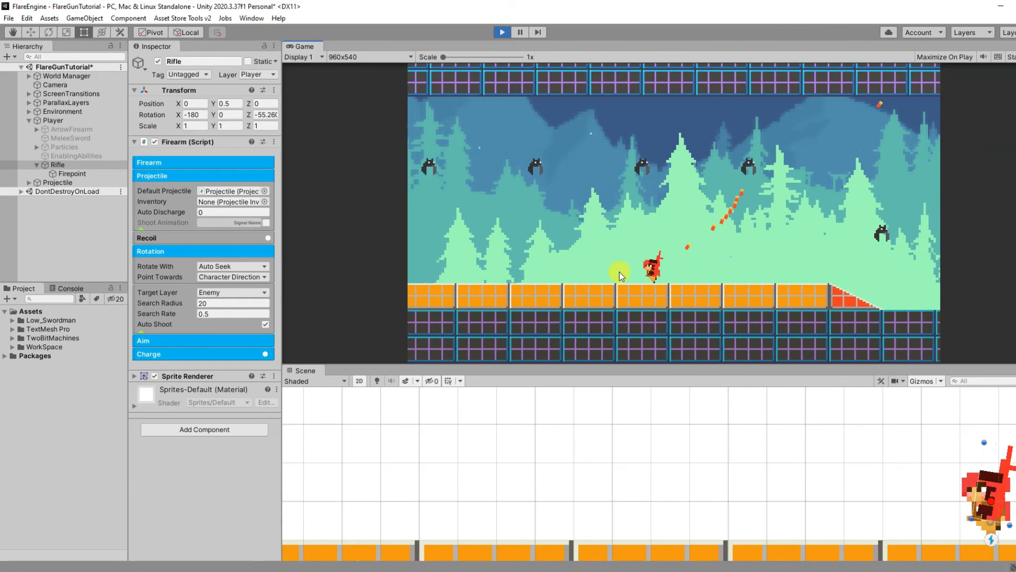
key(a)
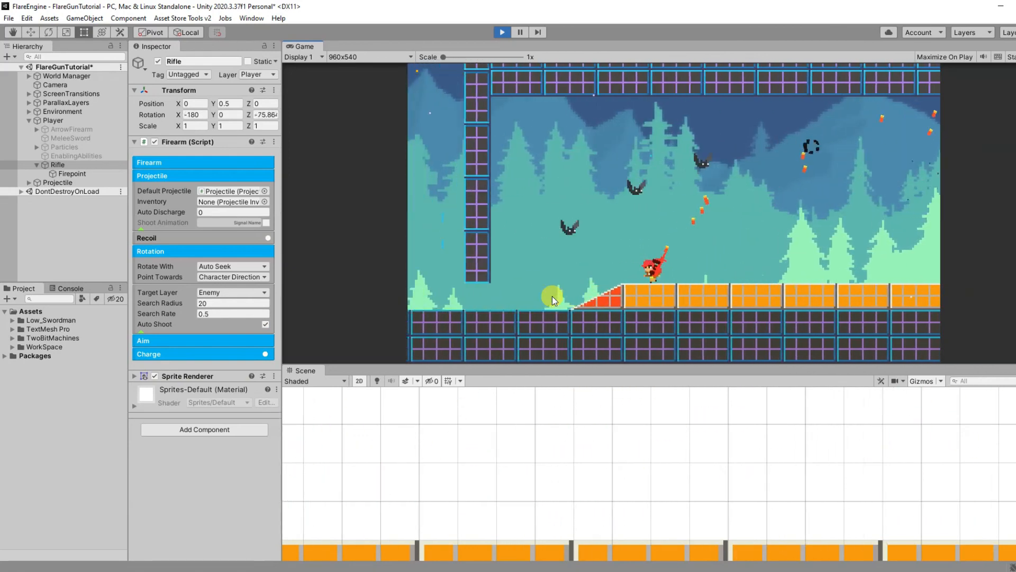
key(d)
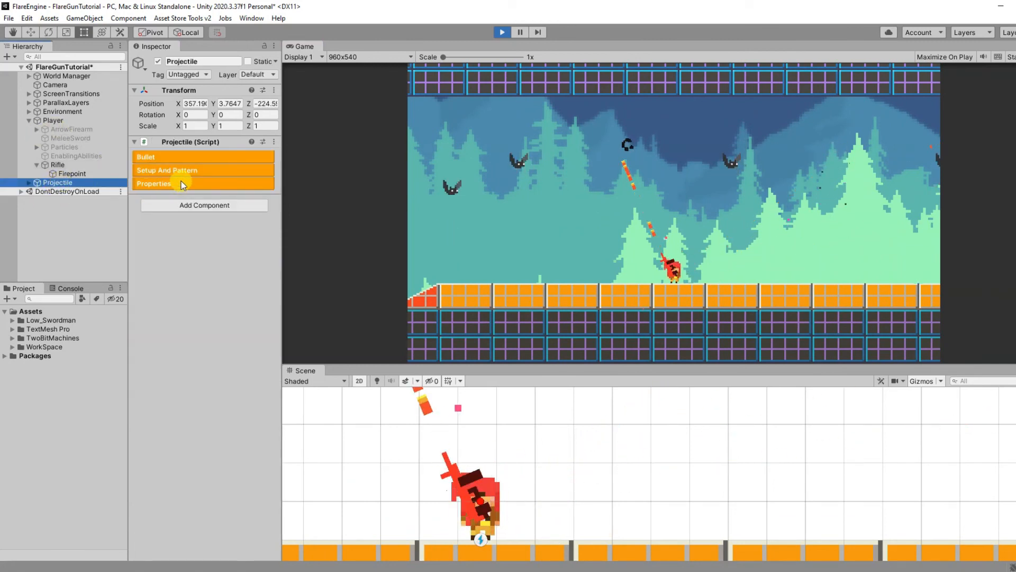
Step: Set the Projectile's Fire Rate to 0.1 and test the automatic shooting while walking both ways
click(189, 158)
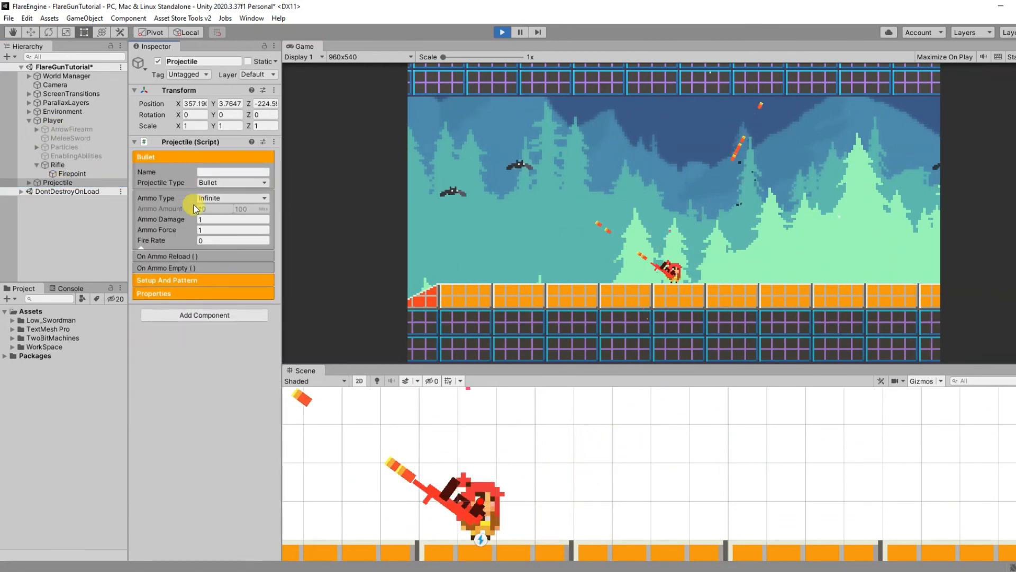
click(212, 239)
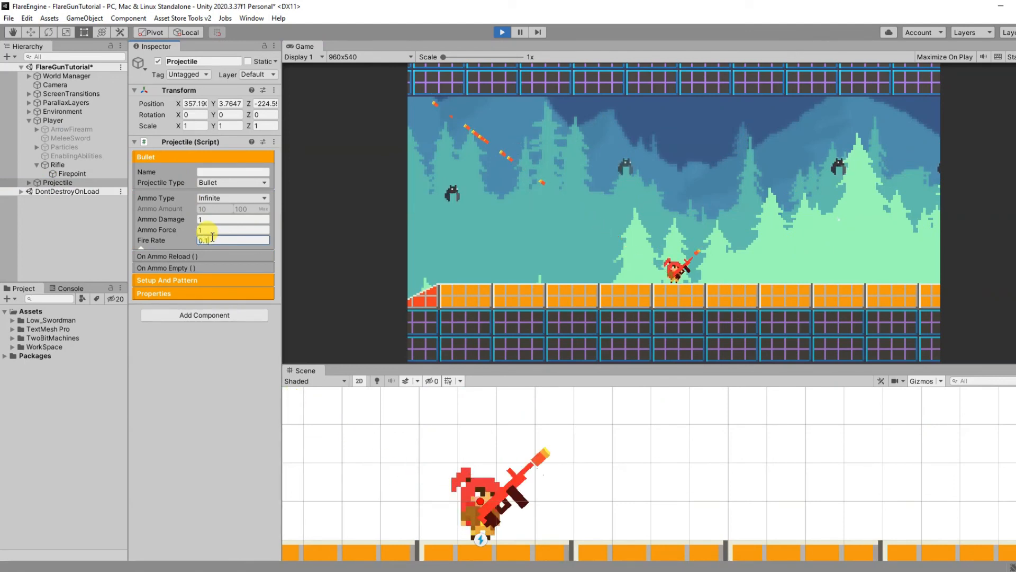
key(d)
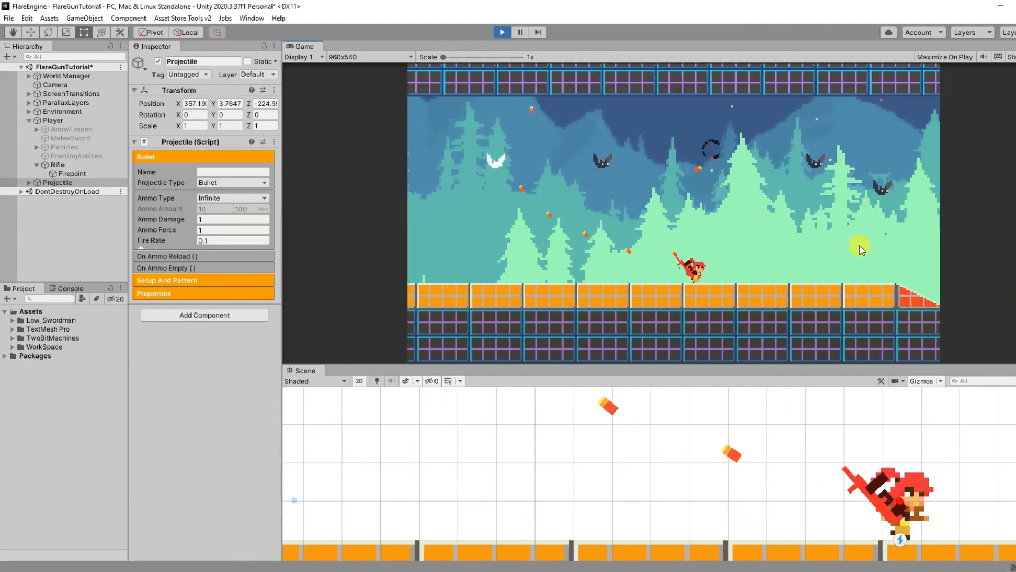
key(a)
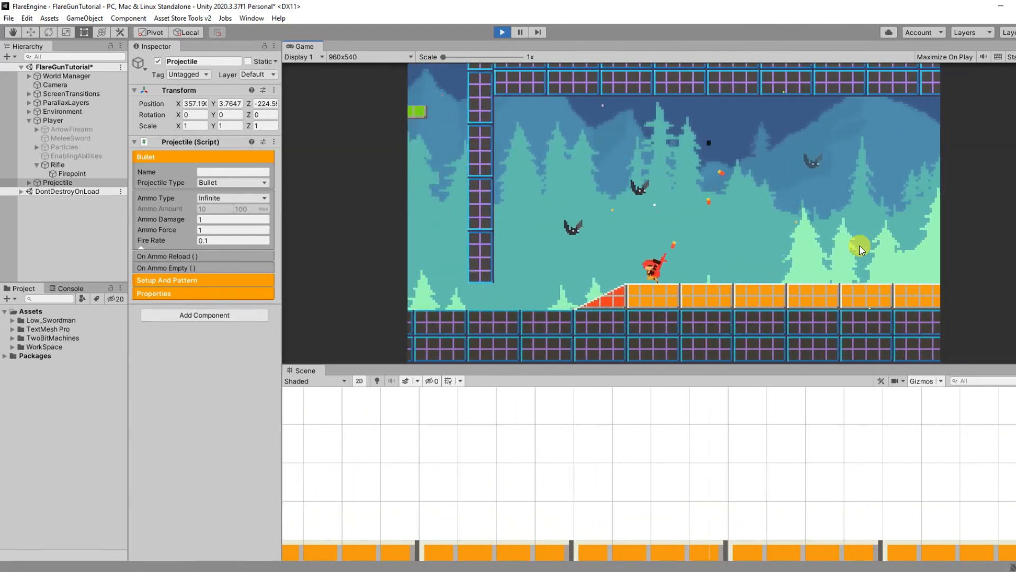
key(d)
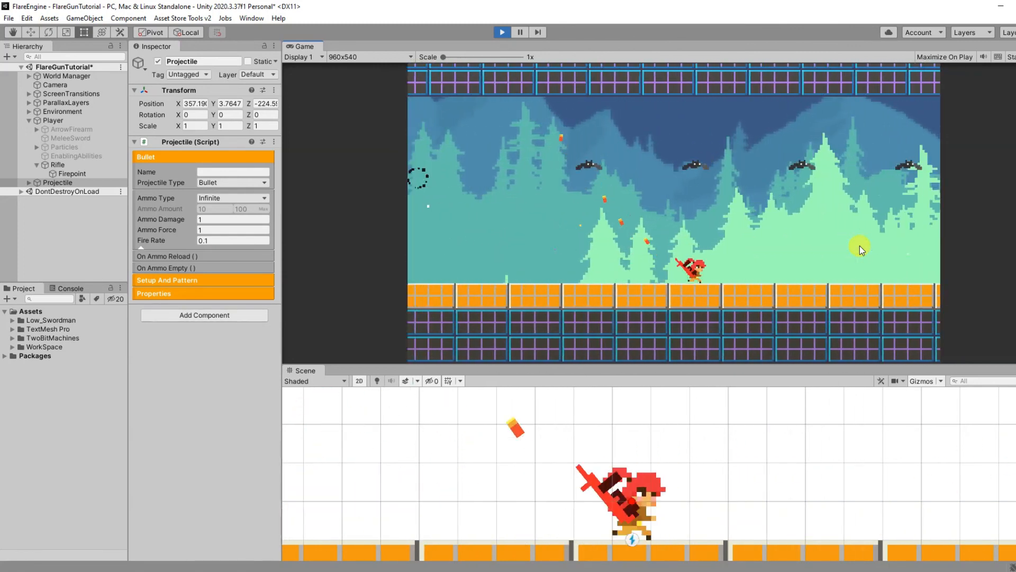
drag(859, 250, 720, 221)
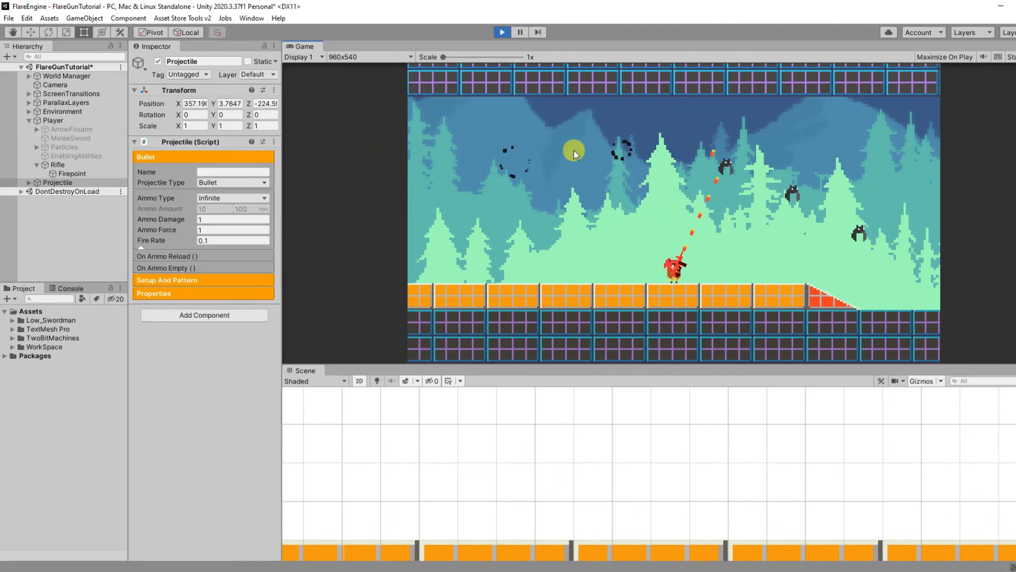